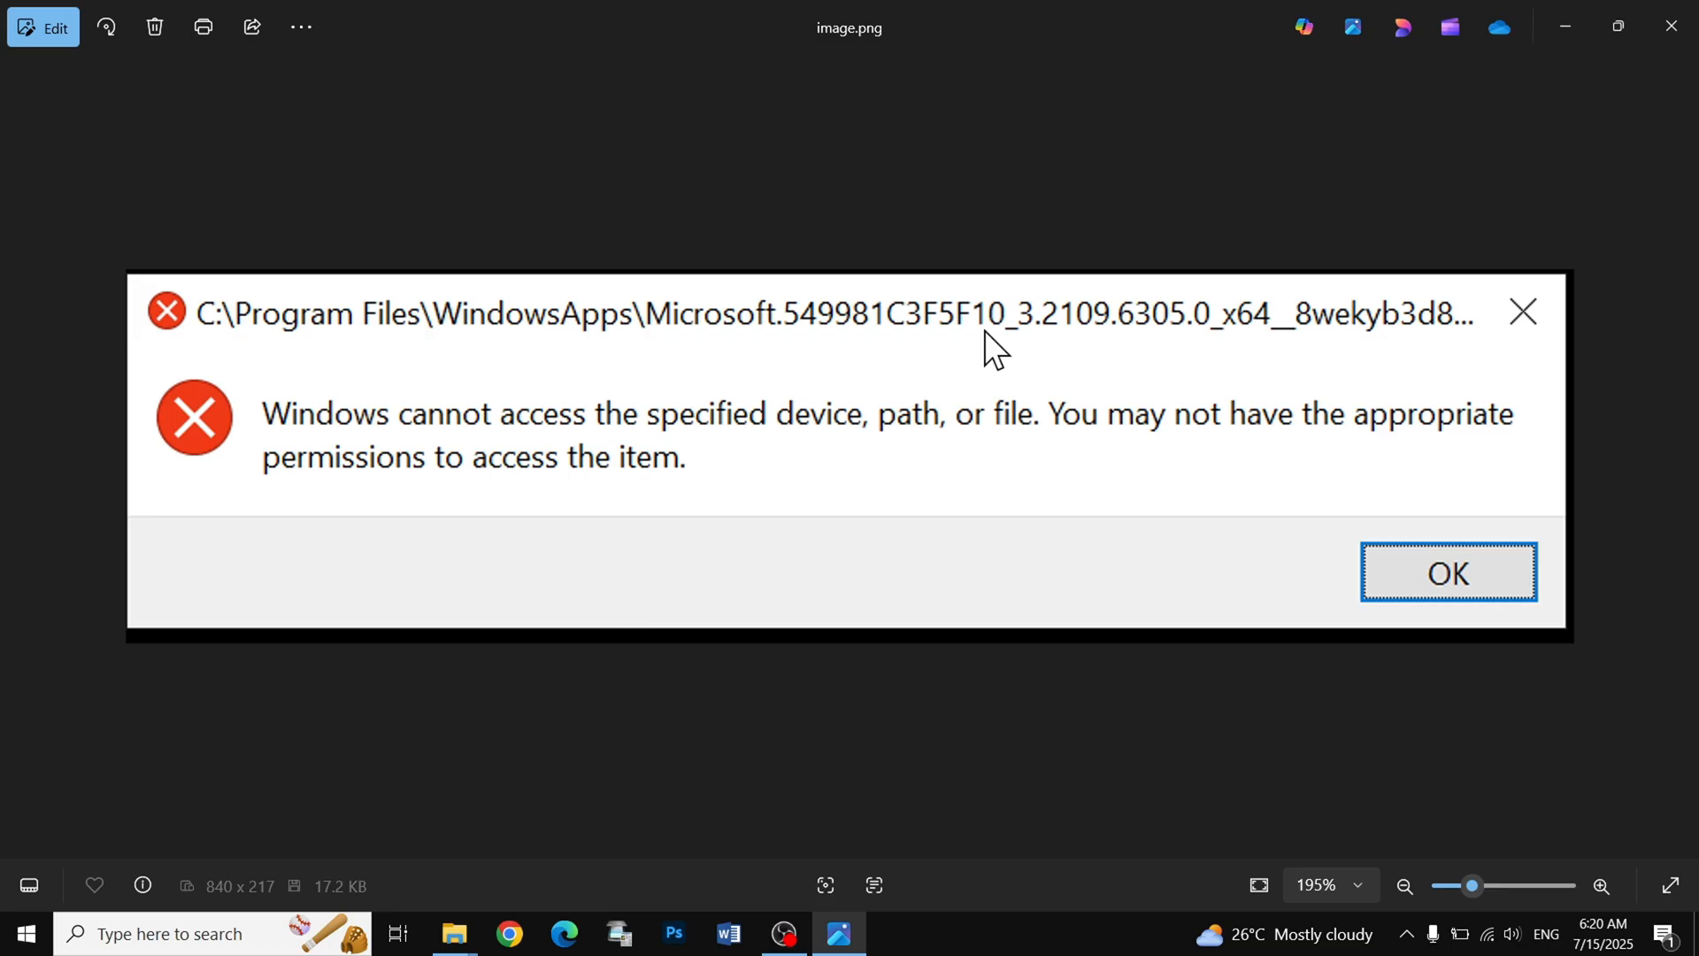
- Open the security properties of the Word document "file nam" in the desktop's New folder
{"action": "key", "text": "super+d"}
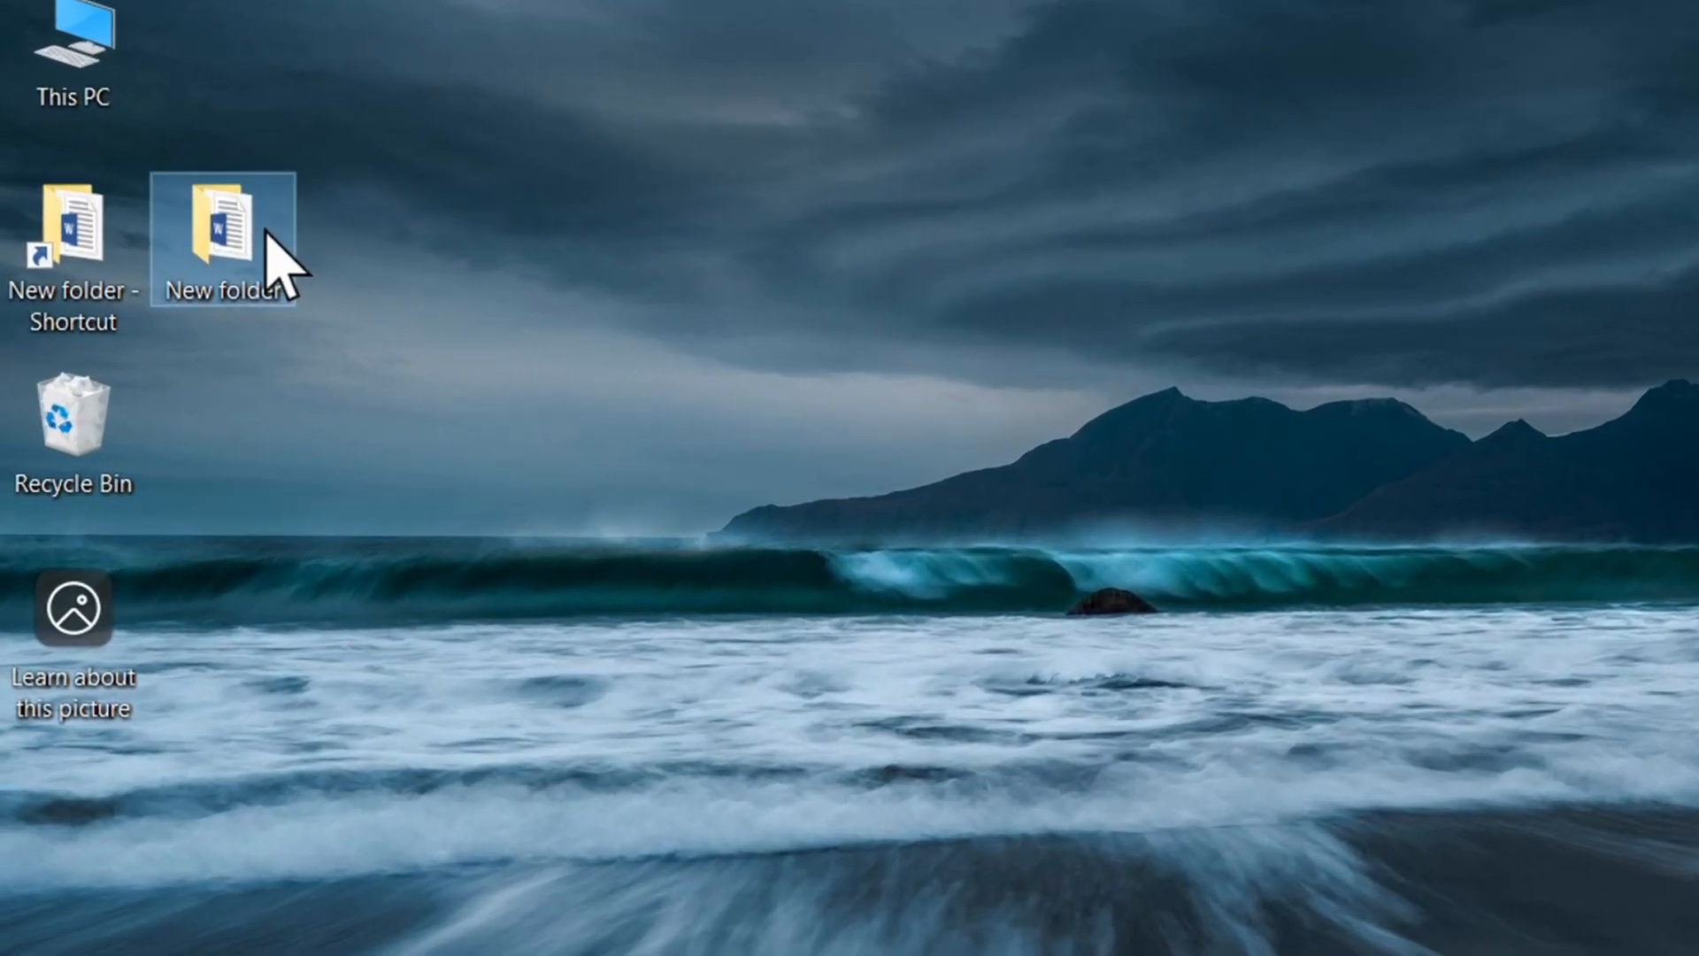
{"action": "double_click", "coordinate": [150, 152]}
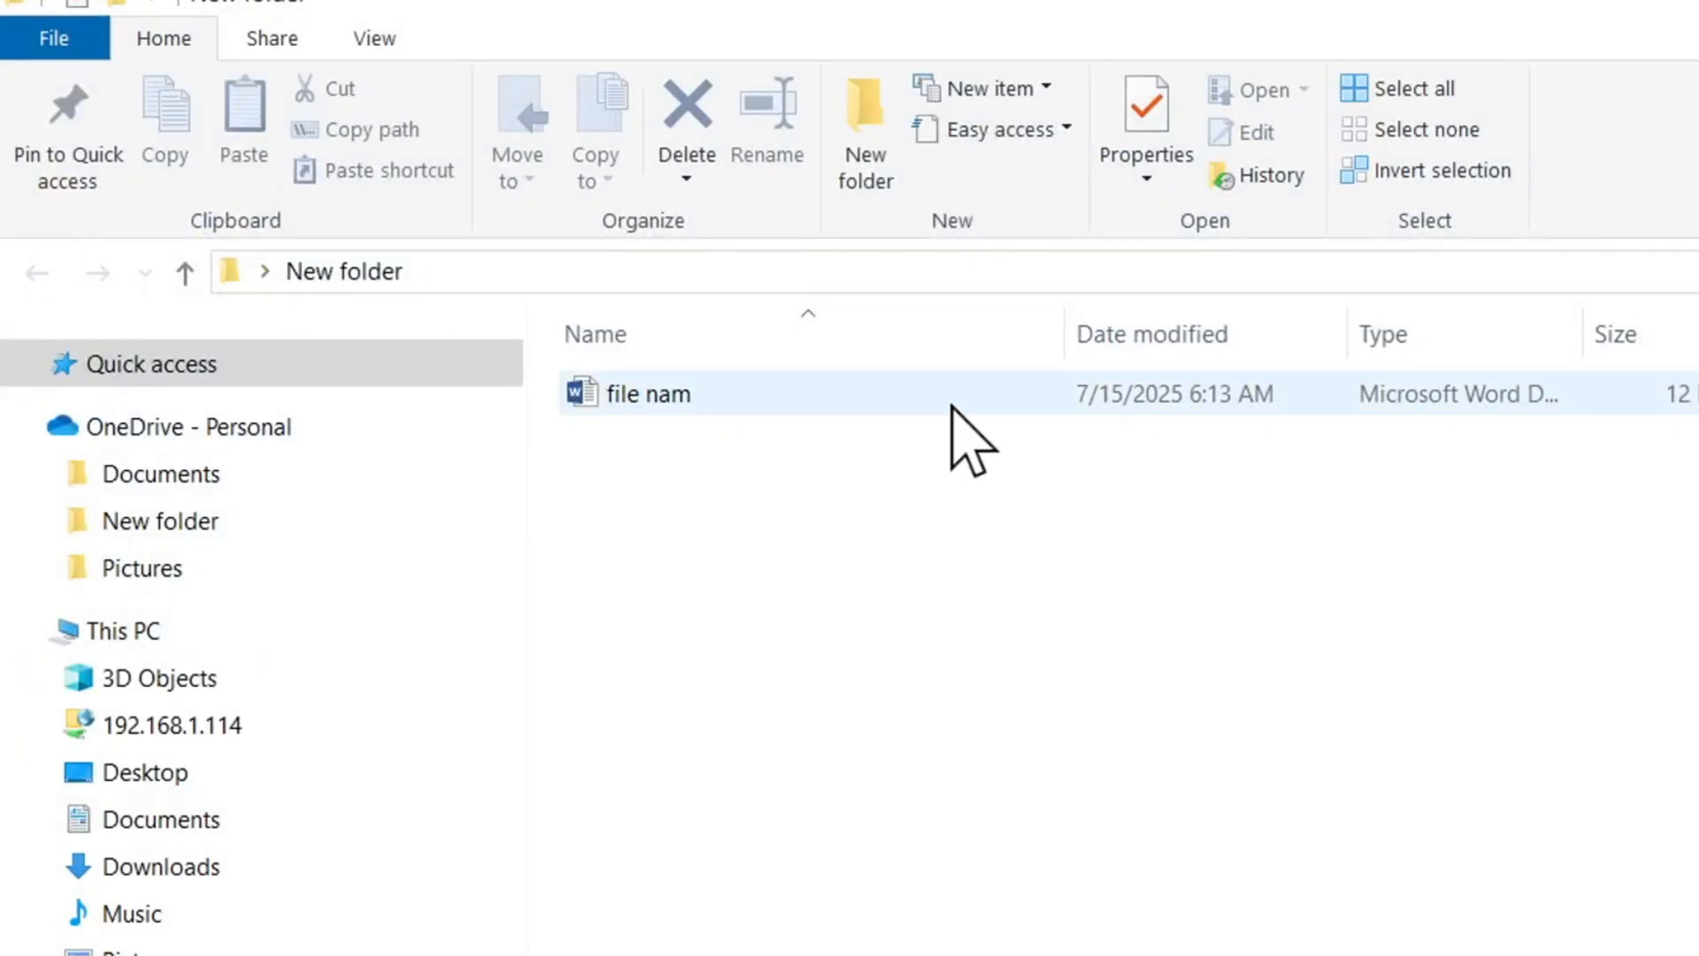
{"action": "left_click", "coordinate": [946, 400]}
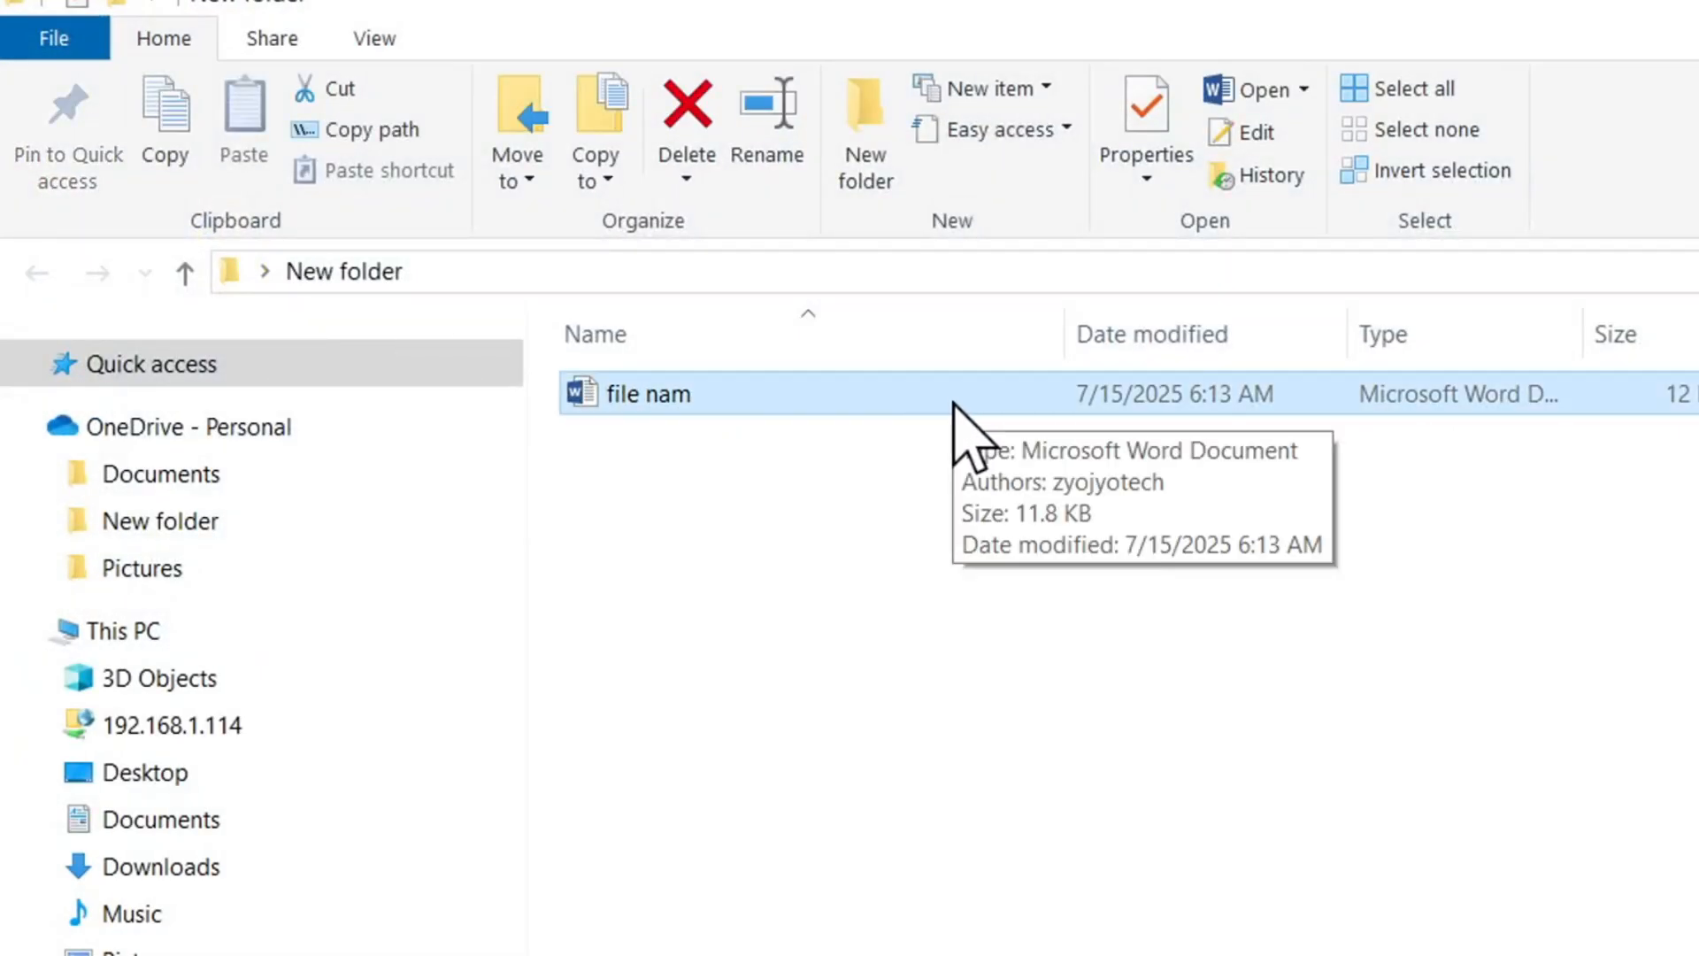
{"action": "right_click", "coordinate": [767, 408]}
{"action": "left_click", "coordinate": [1093, 839]}
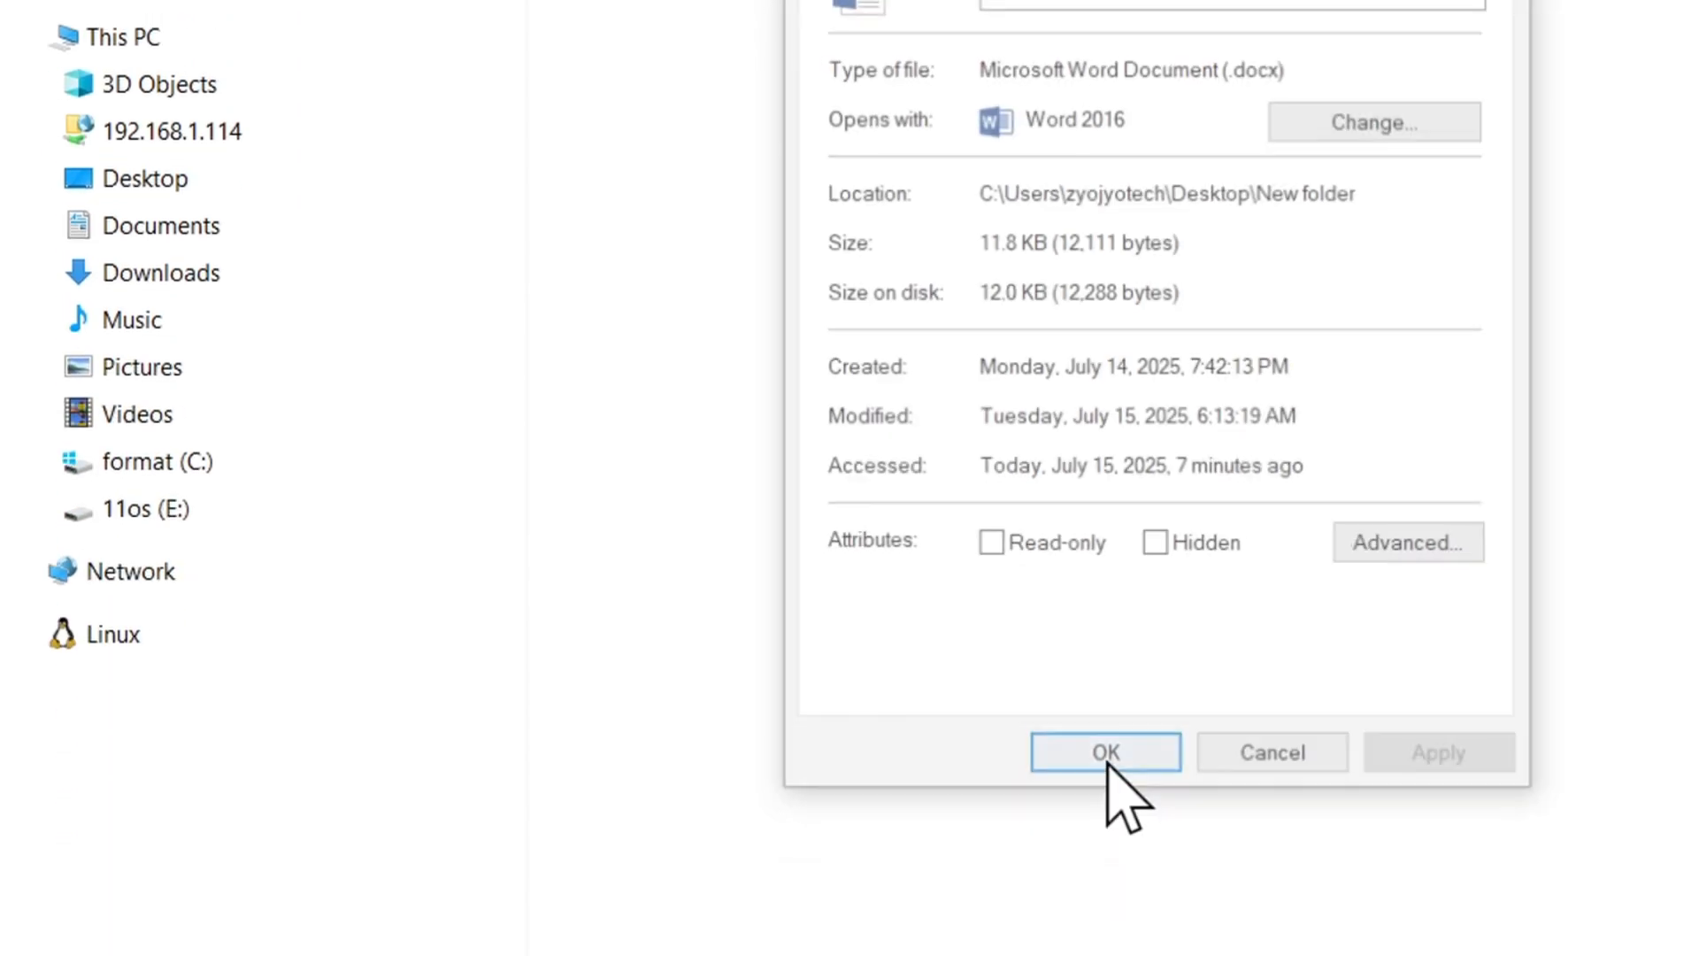
{"action": "left_click", "coordinate": [898, 104]}
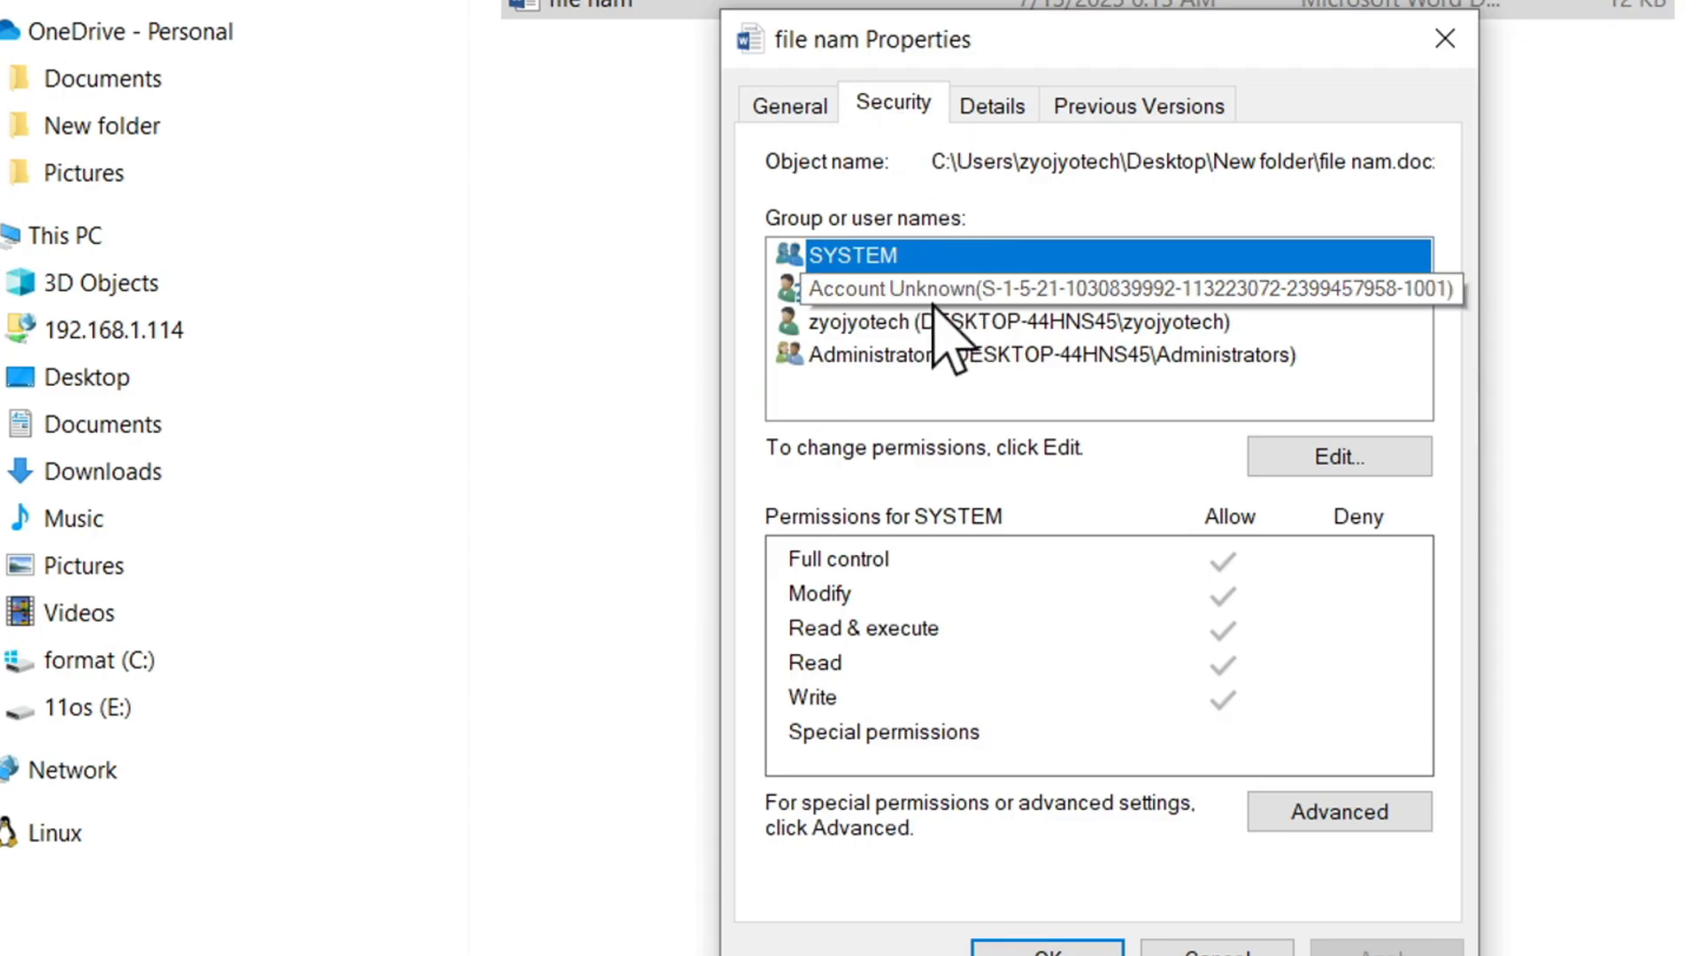
- Examine the permissions of each user and group on "file nam", including in the permission editor, and close its properties
{"action": "left_click", "coordinate": [989, 323]}
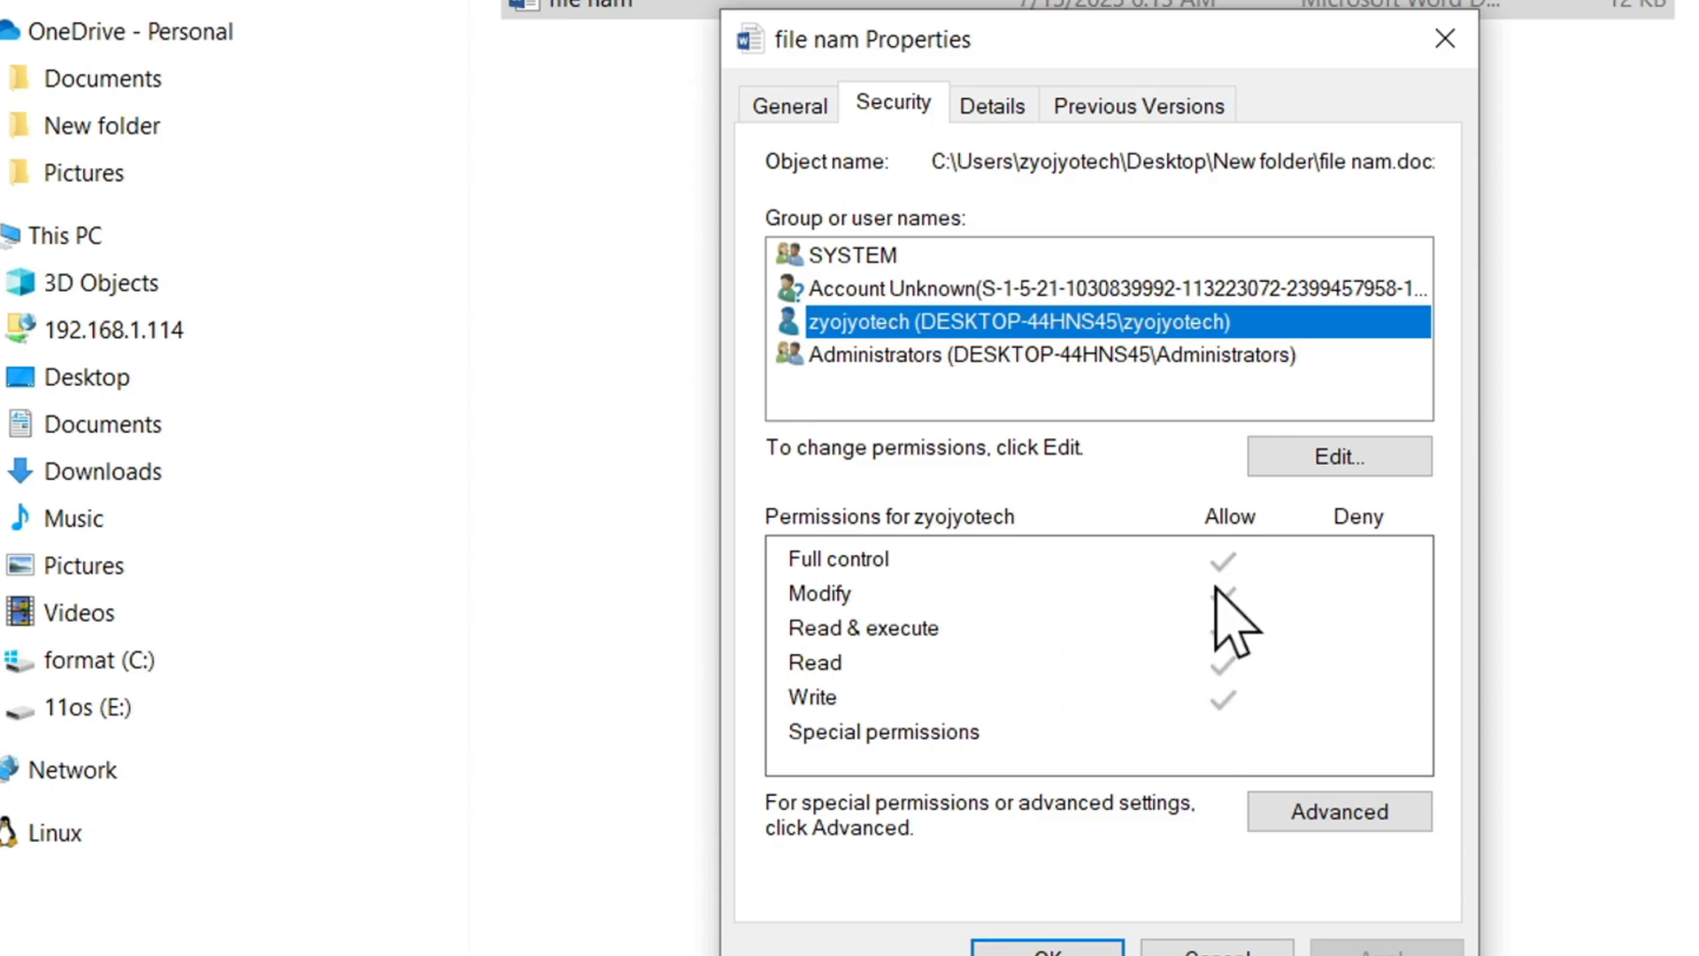
{"action": "left_click", "coordinate": [1305, 462]}
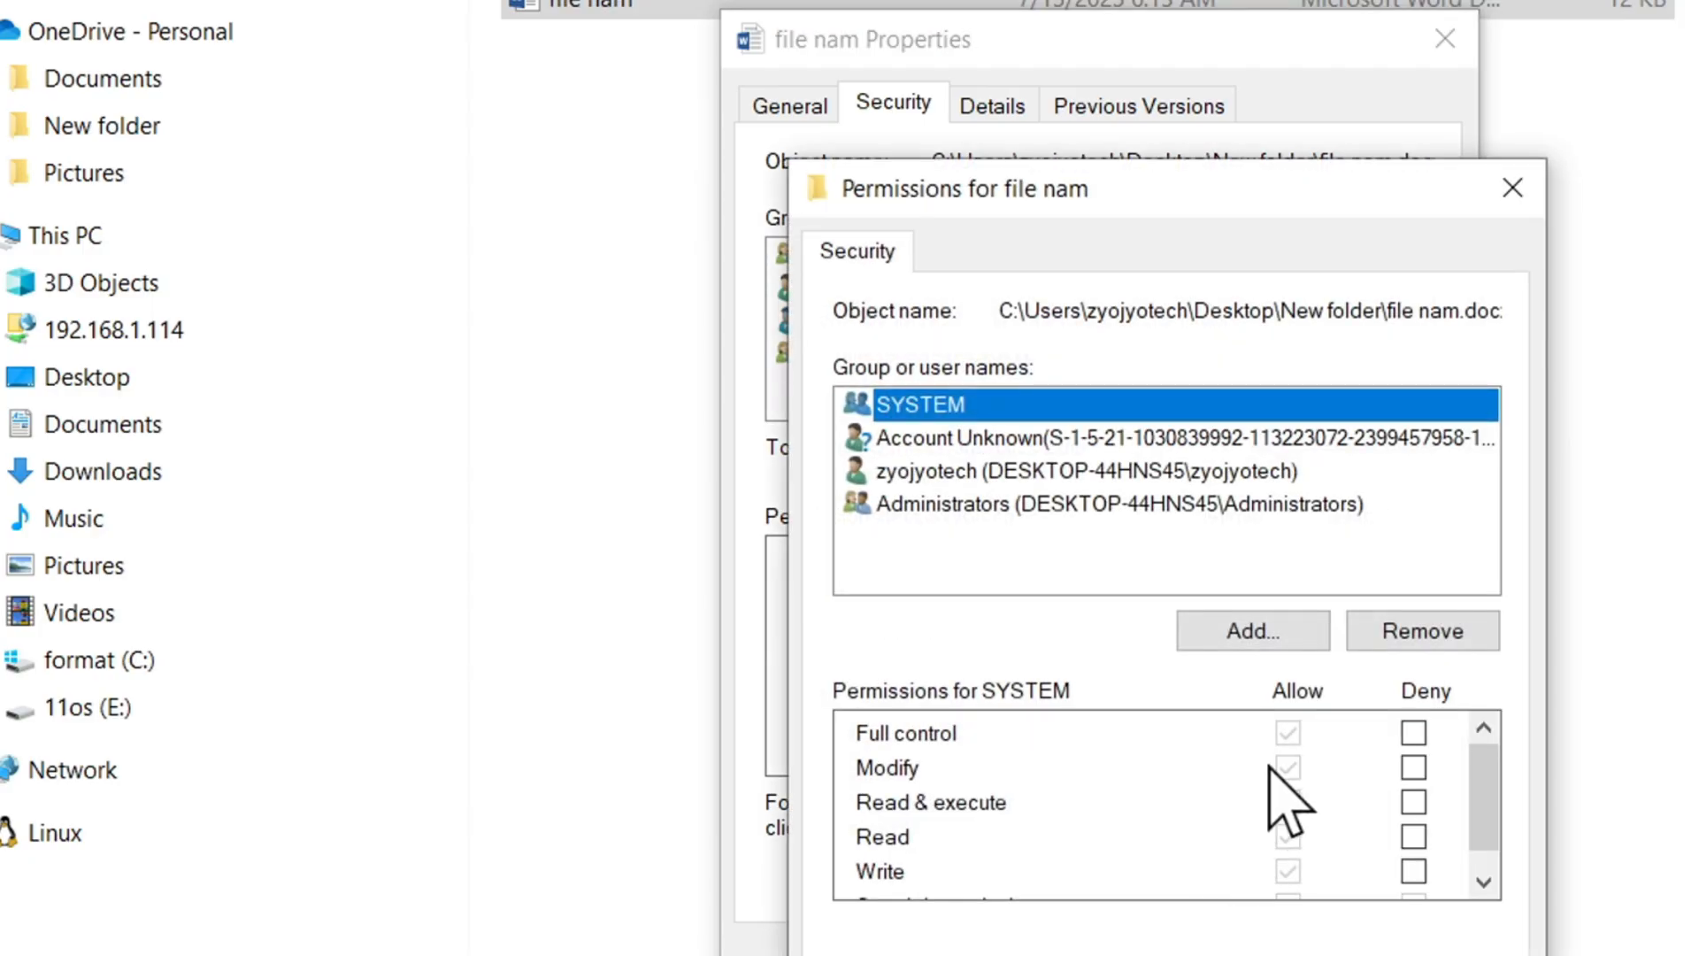
{"action": "left_click", "coordinate": [1138, 471]}
{"action": "left_click", "coordinate": [1215, 506]}
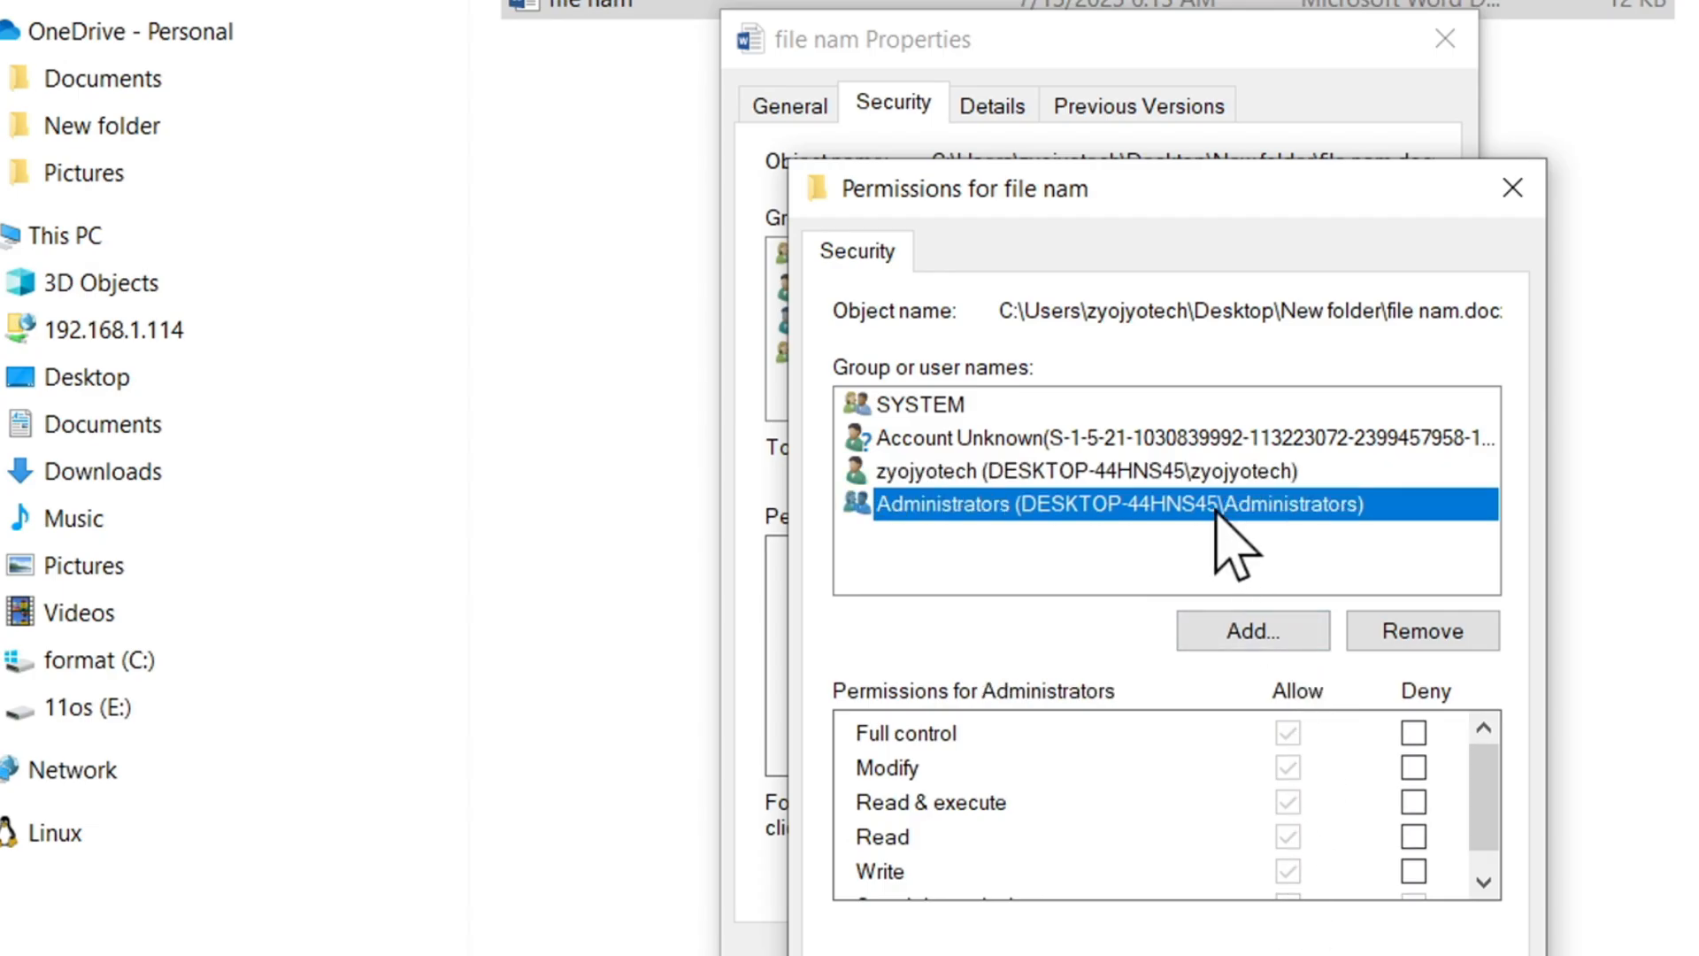
{"action": "left_click", "coordinate": [1207, 434]}
{"action": "left_click", "coordinate": [1137, 403]}
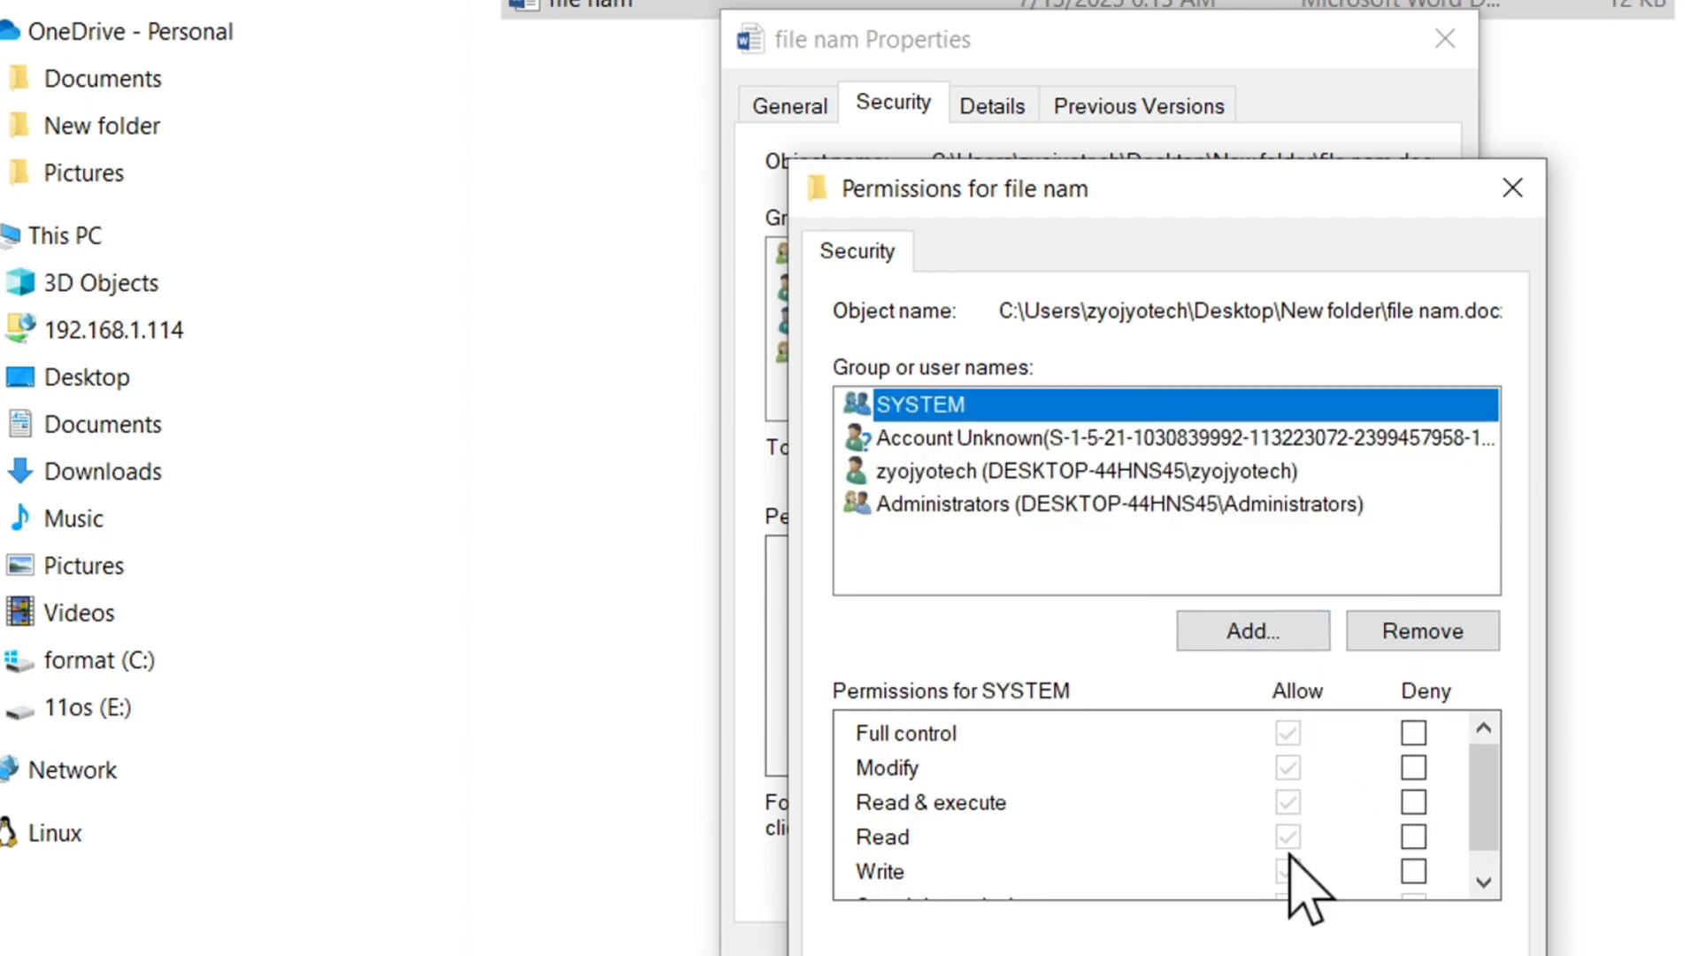
{"action": "left_click", "coordinate": [1285, 951]}
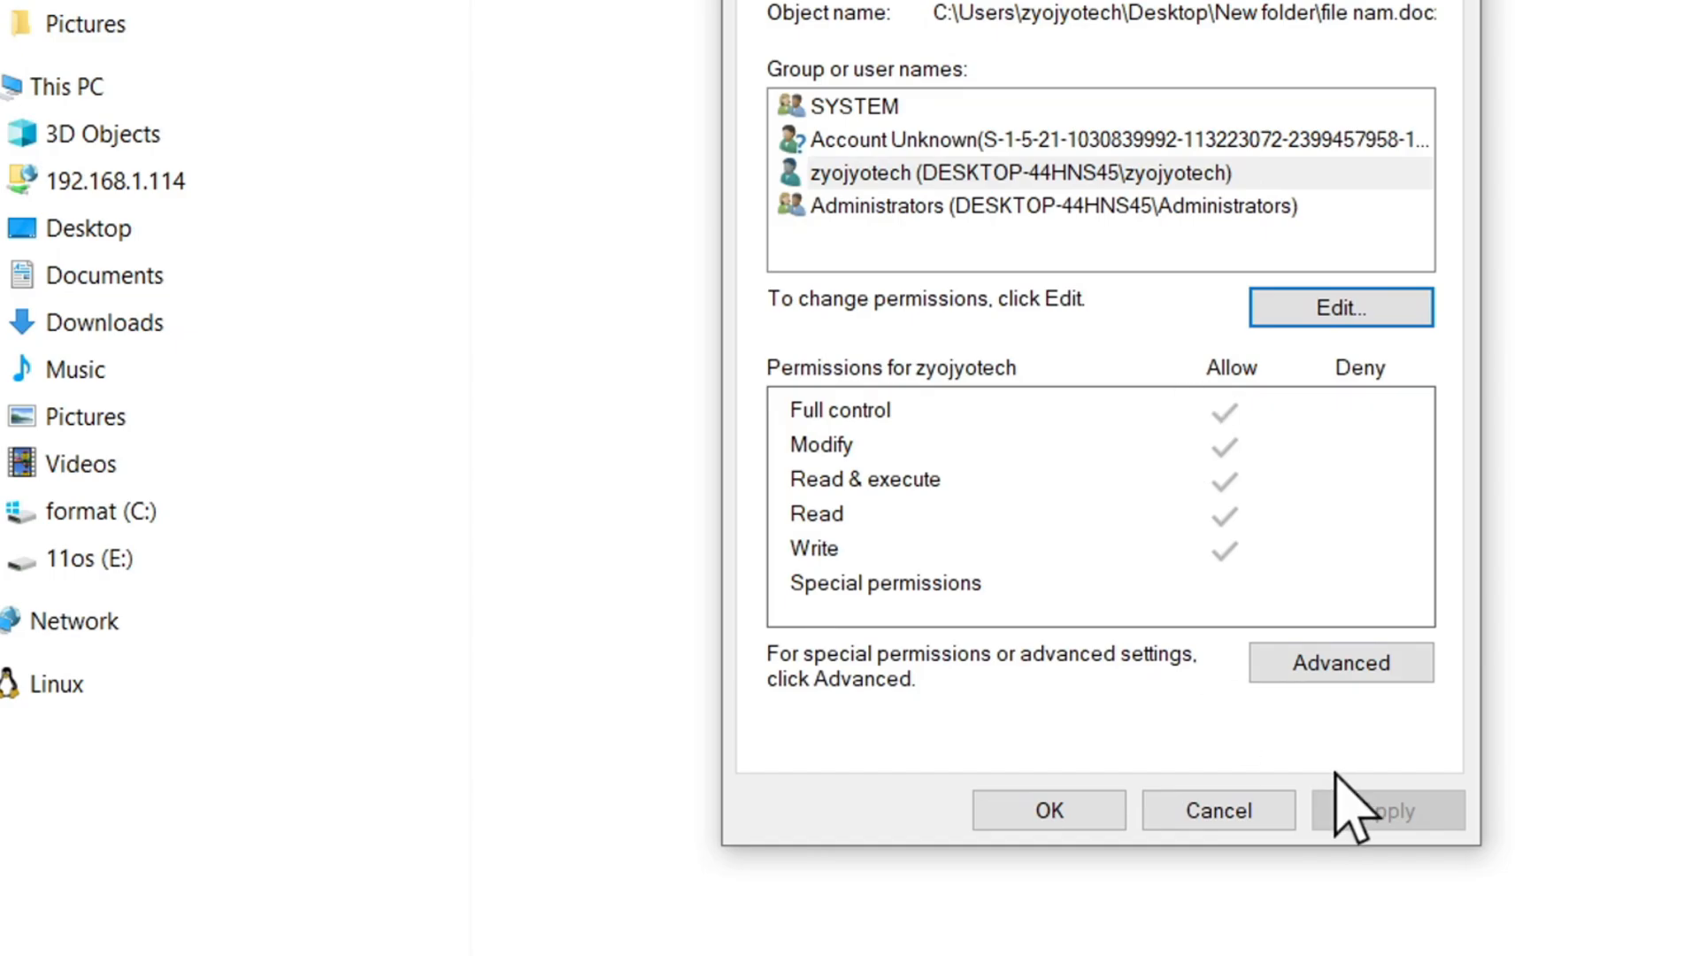
{"action": "left_click", "coordinate": [1115, 823]}
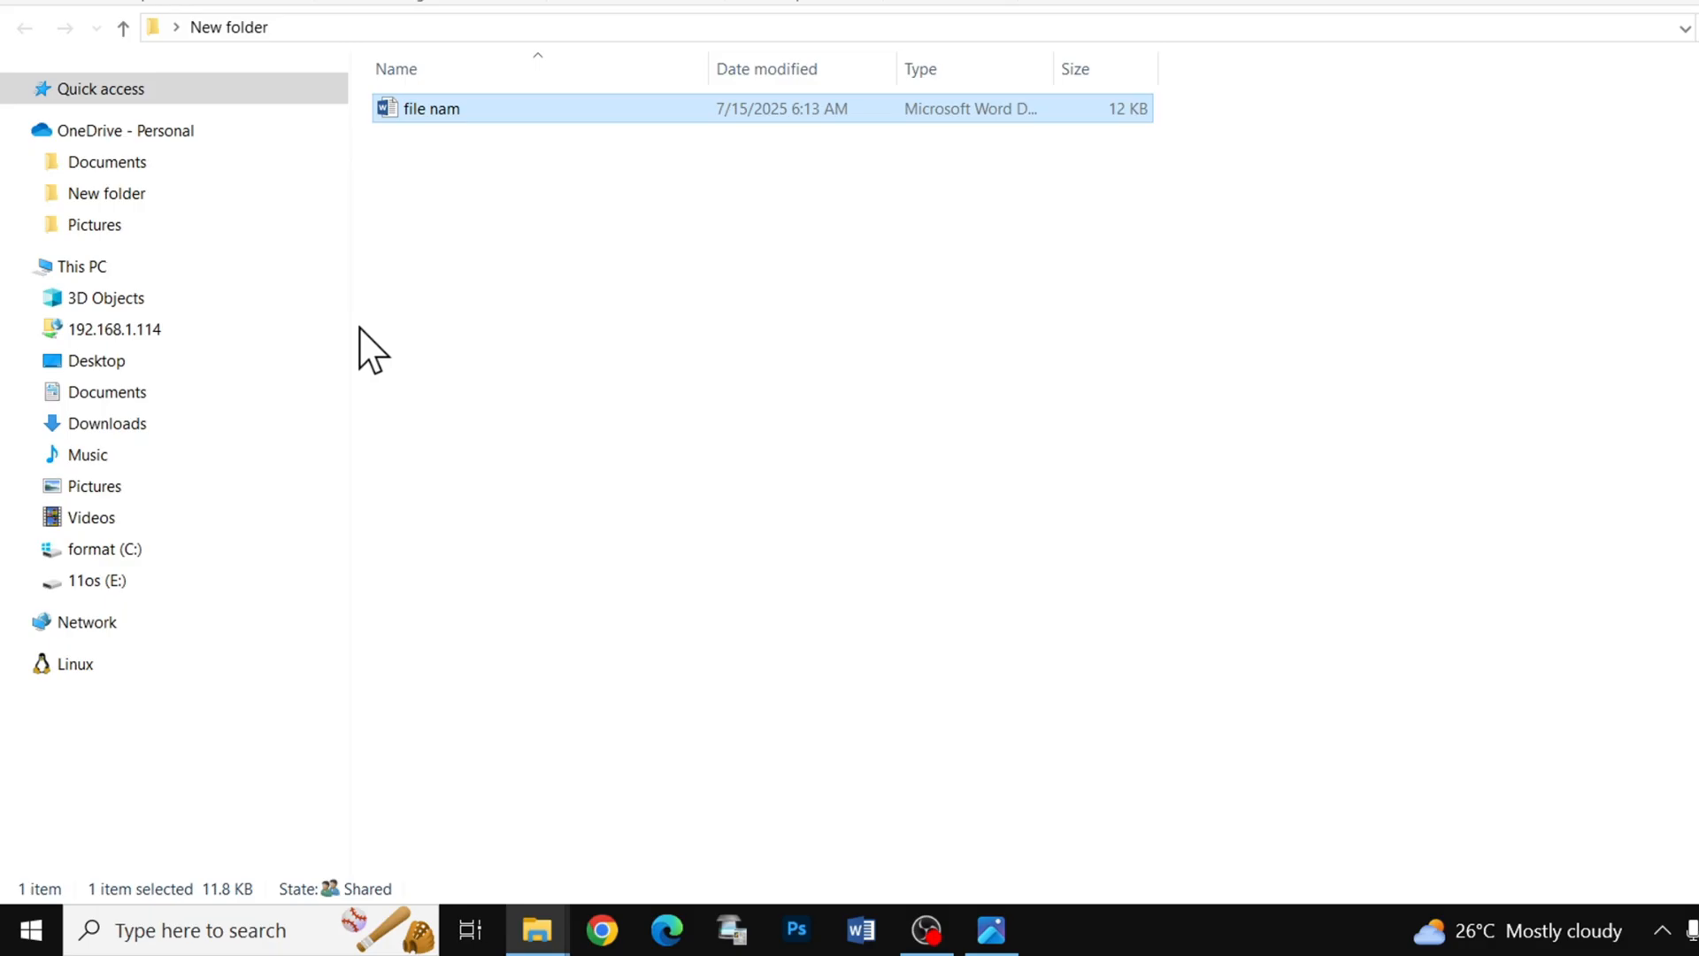
- Unblock the "image" PNG file in the Downloads folder through its properties and apply the change
{"action": "left_click", "coordinate": [212, 424]}
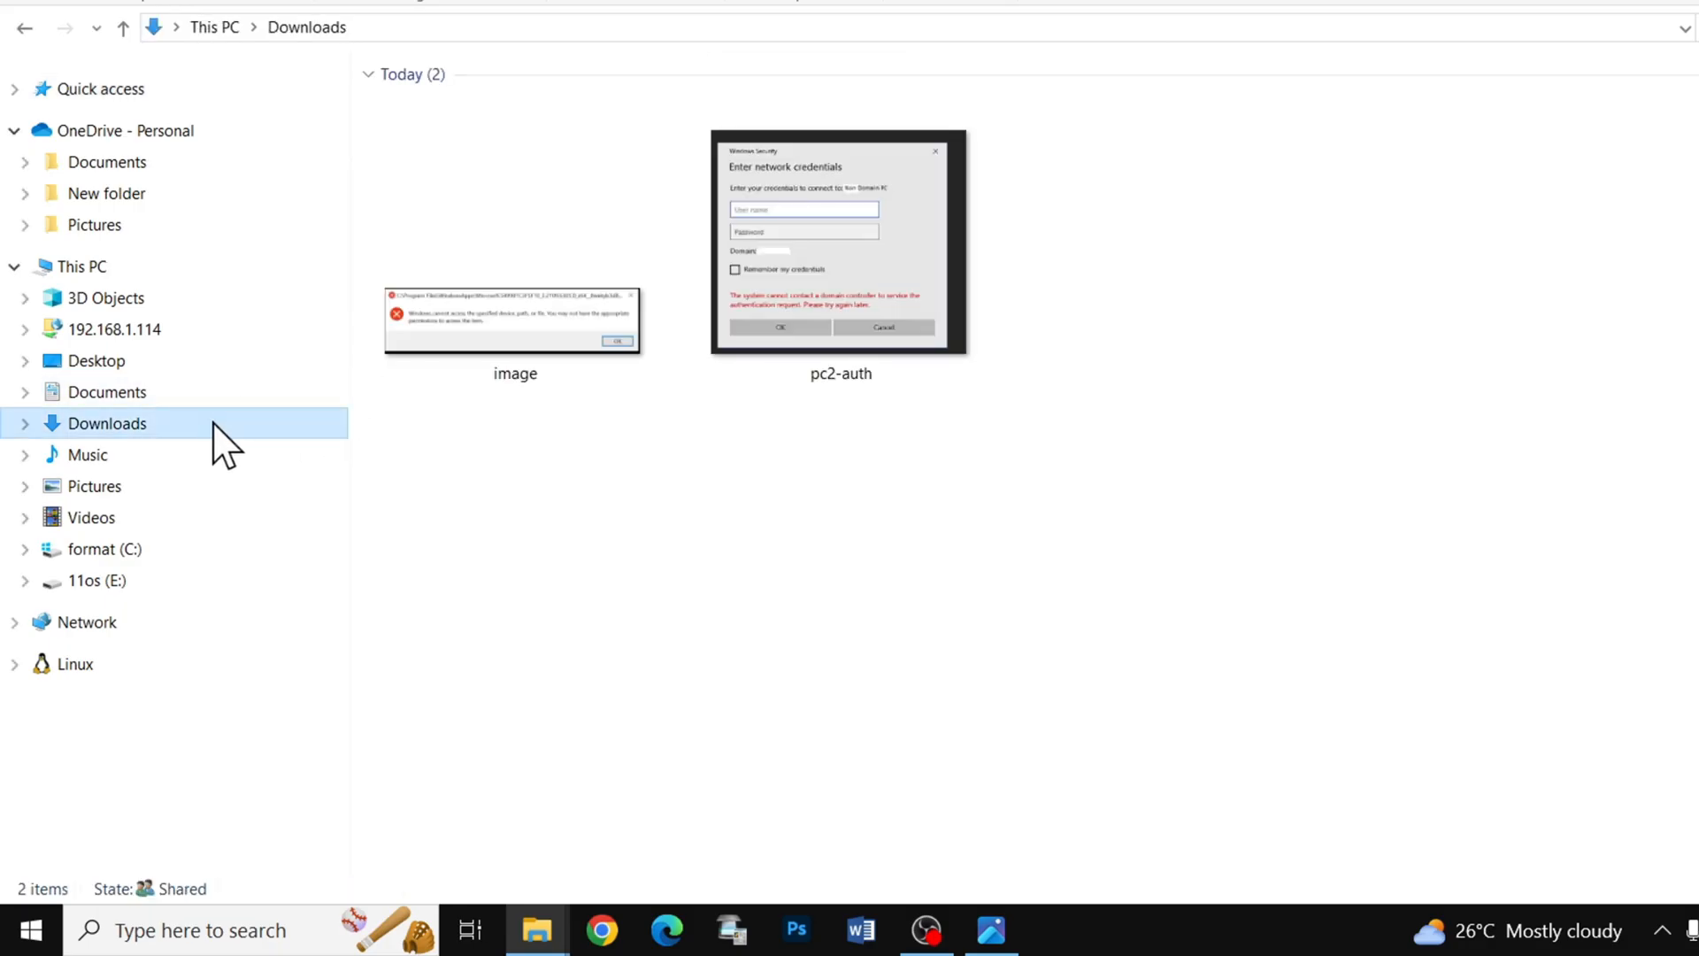
{"action": "right_click", "coordinate": [492, 327]}
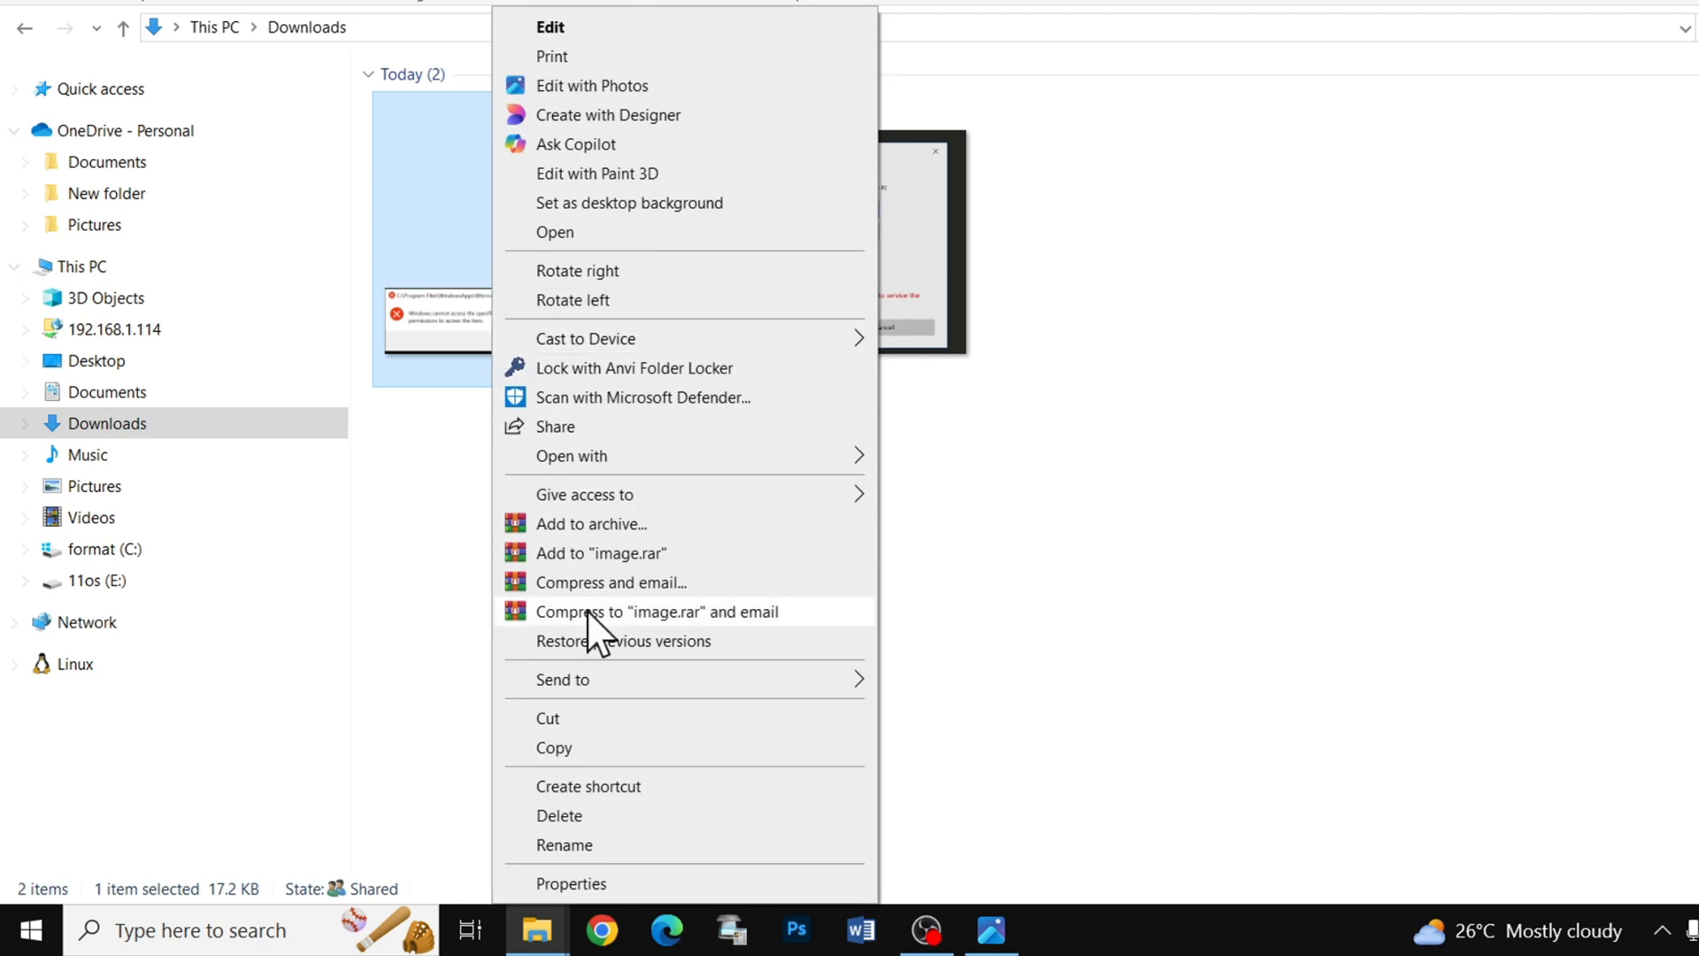
{"action": "left_click", "coordinate": [651, 881]}
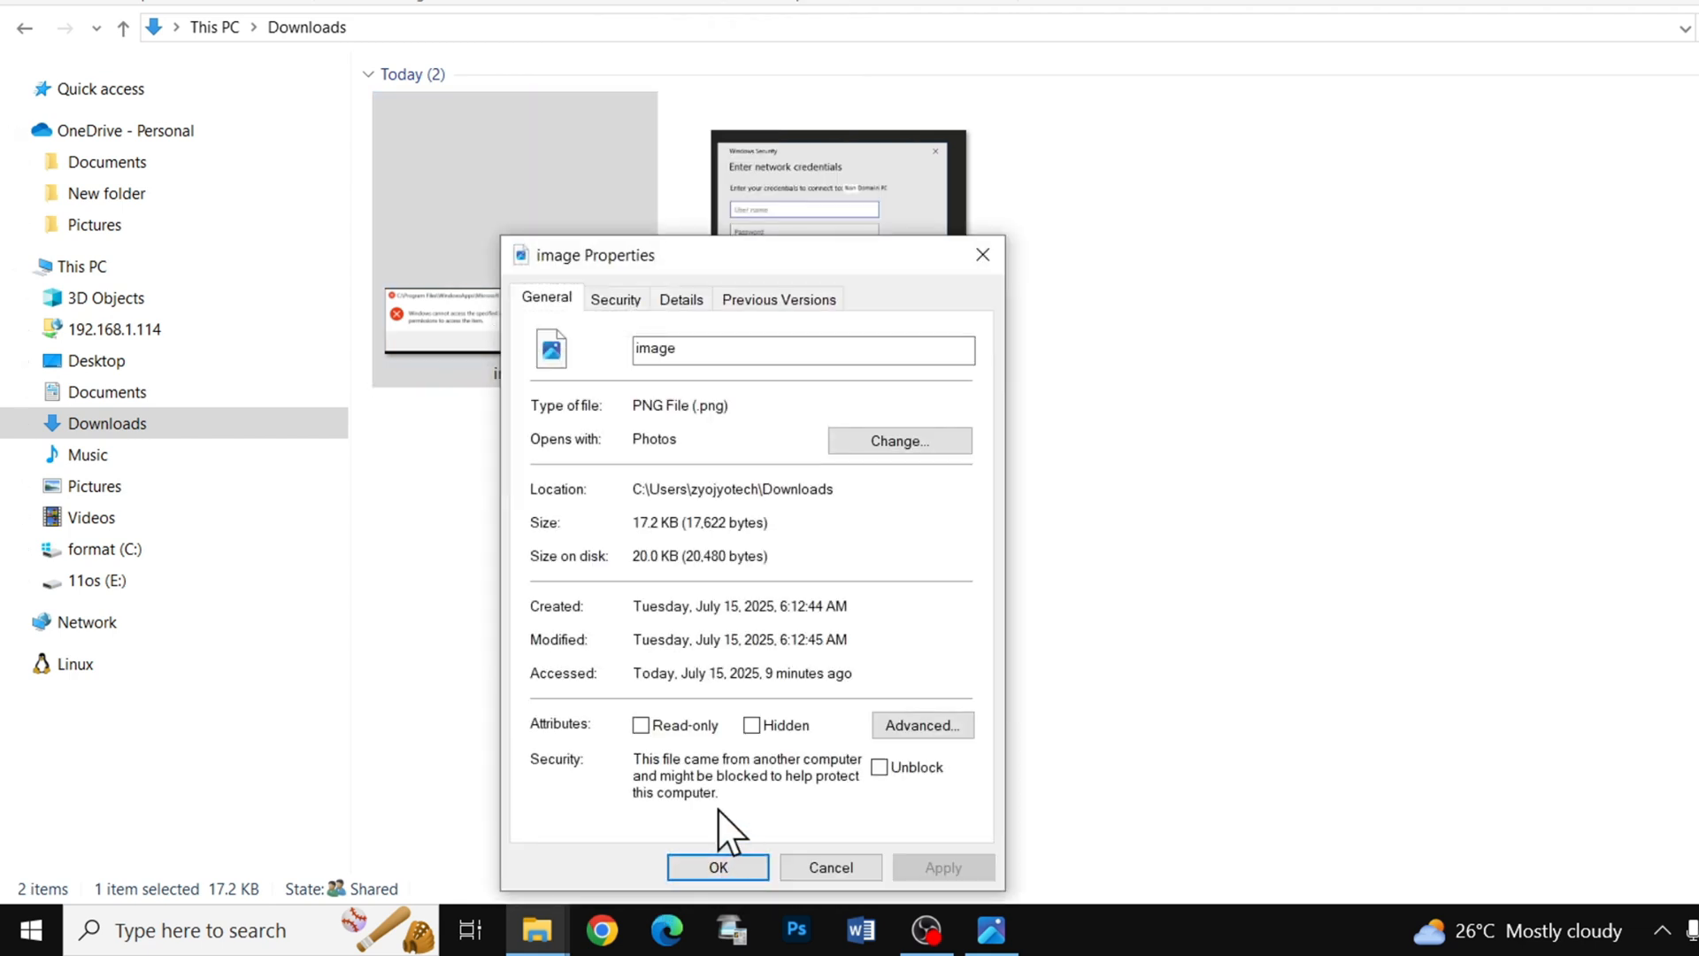
{"action": "left_click", "coordinate": [879, 767]}
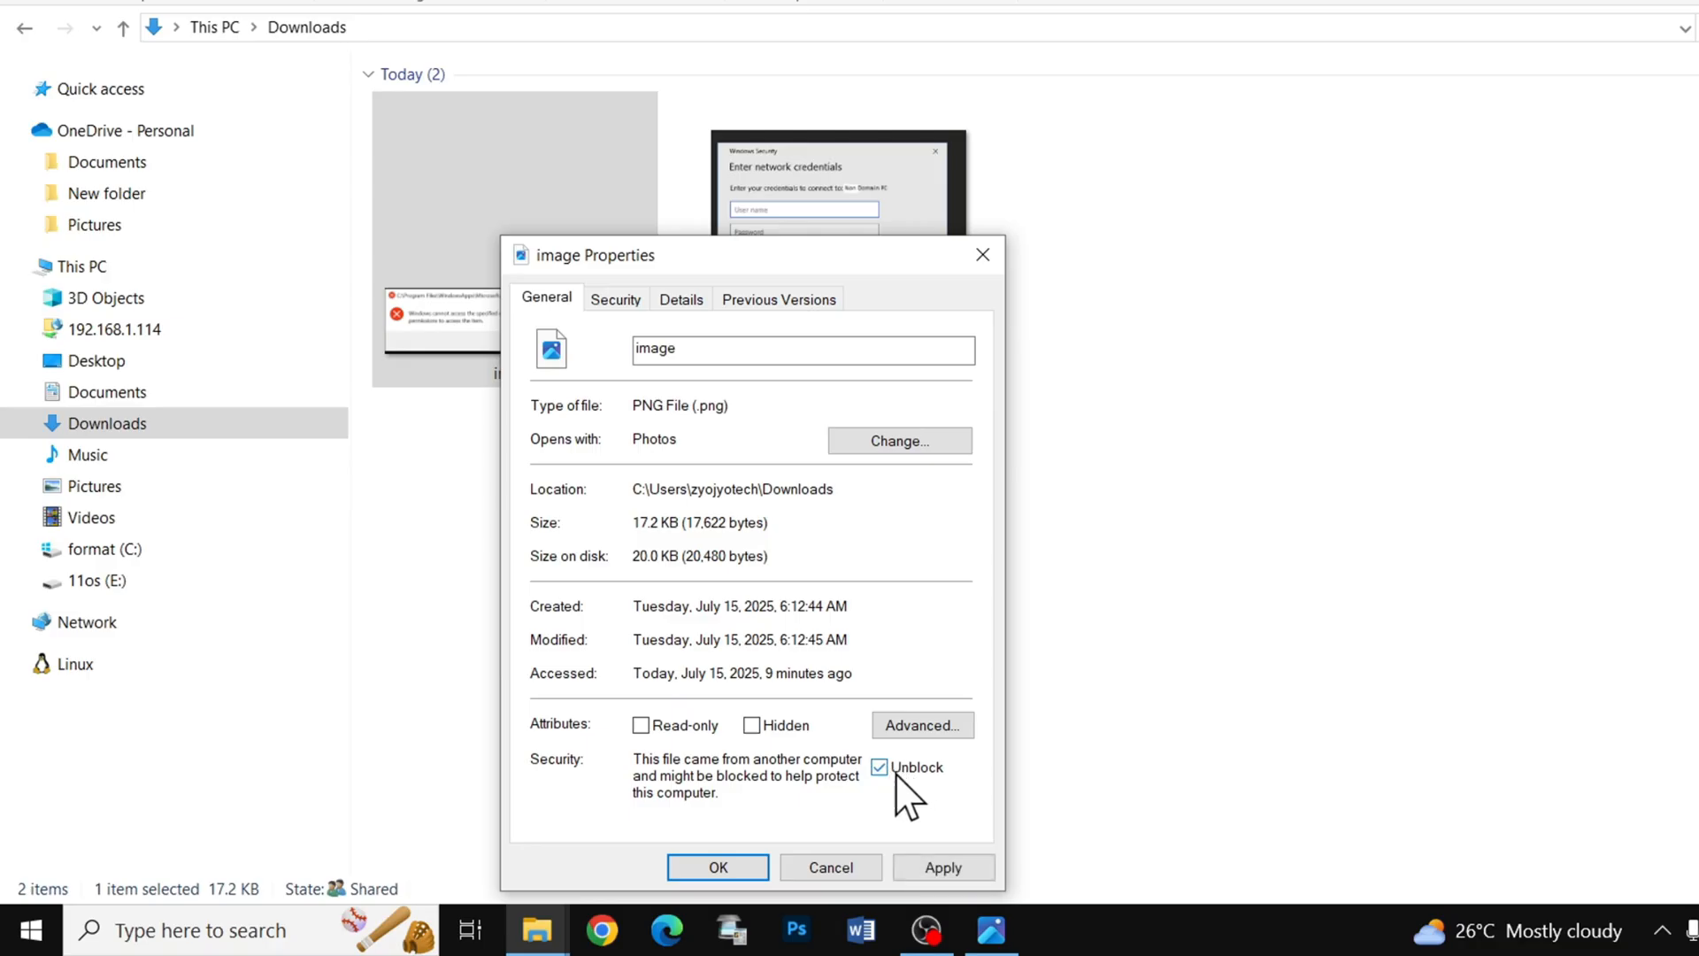
{"action": "left_click", "coordinate": [943, 868]}
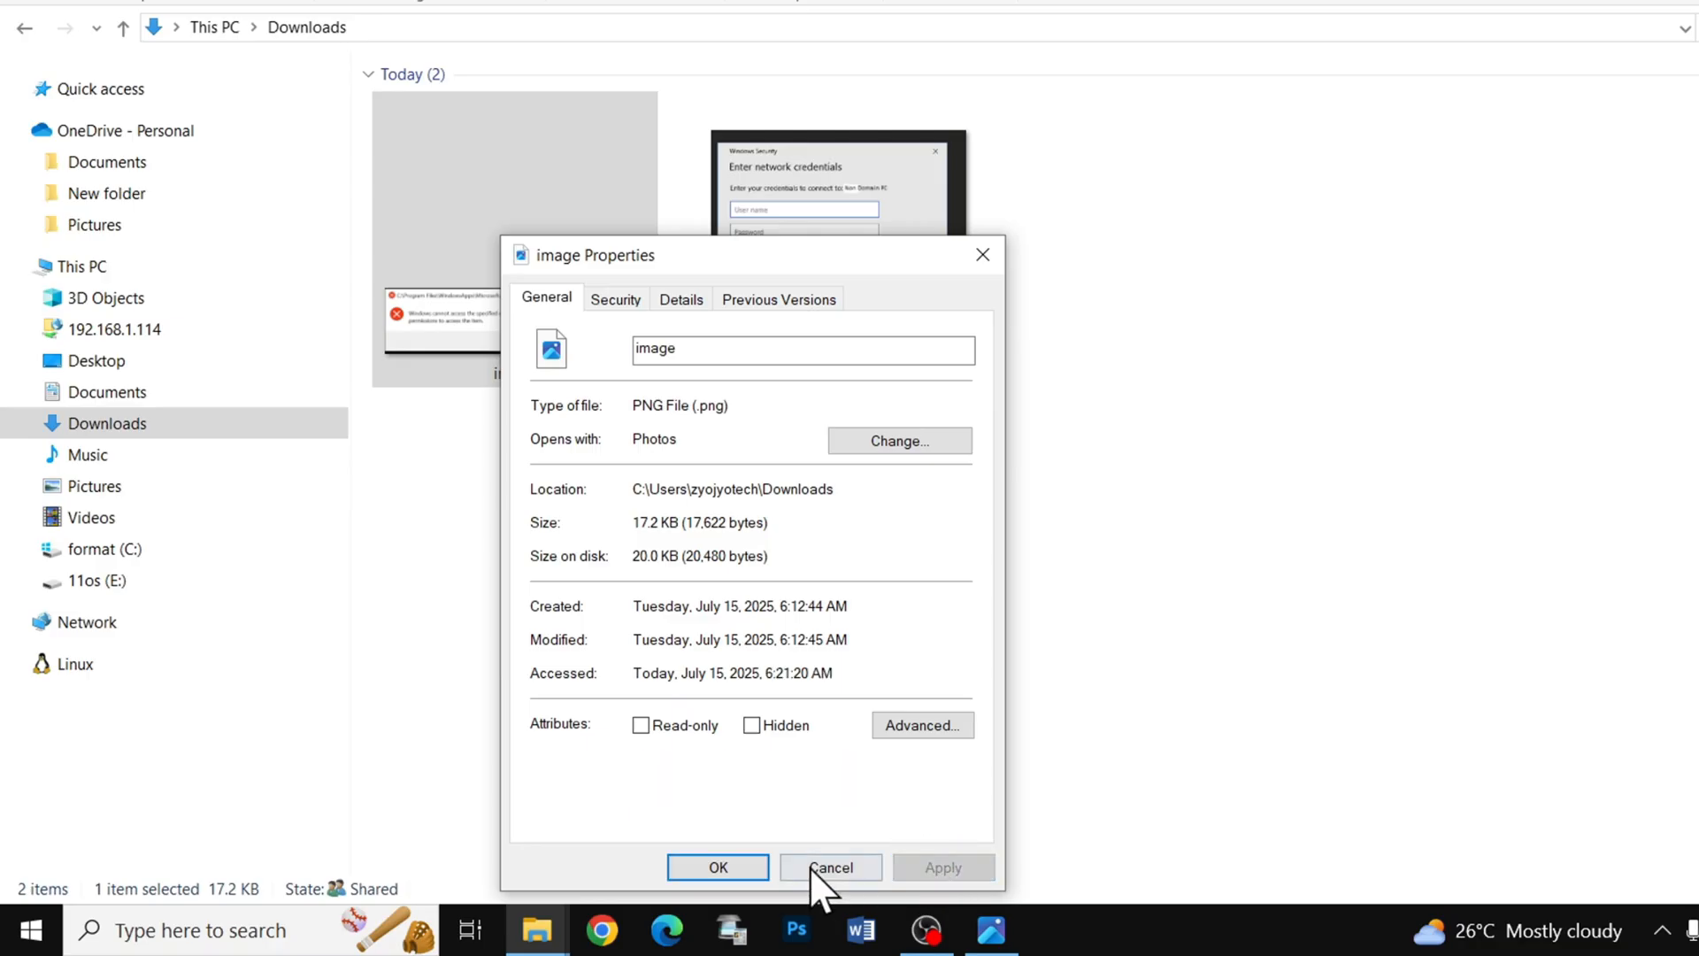
{"action": "left_click", "coordinate": [745, 868]}
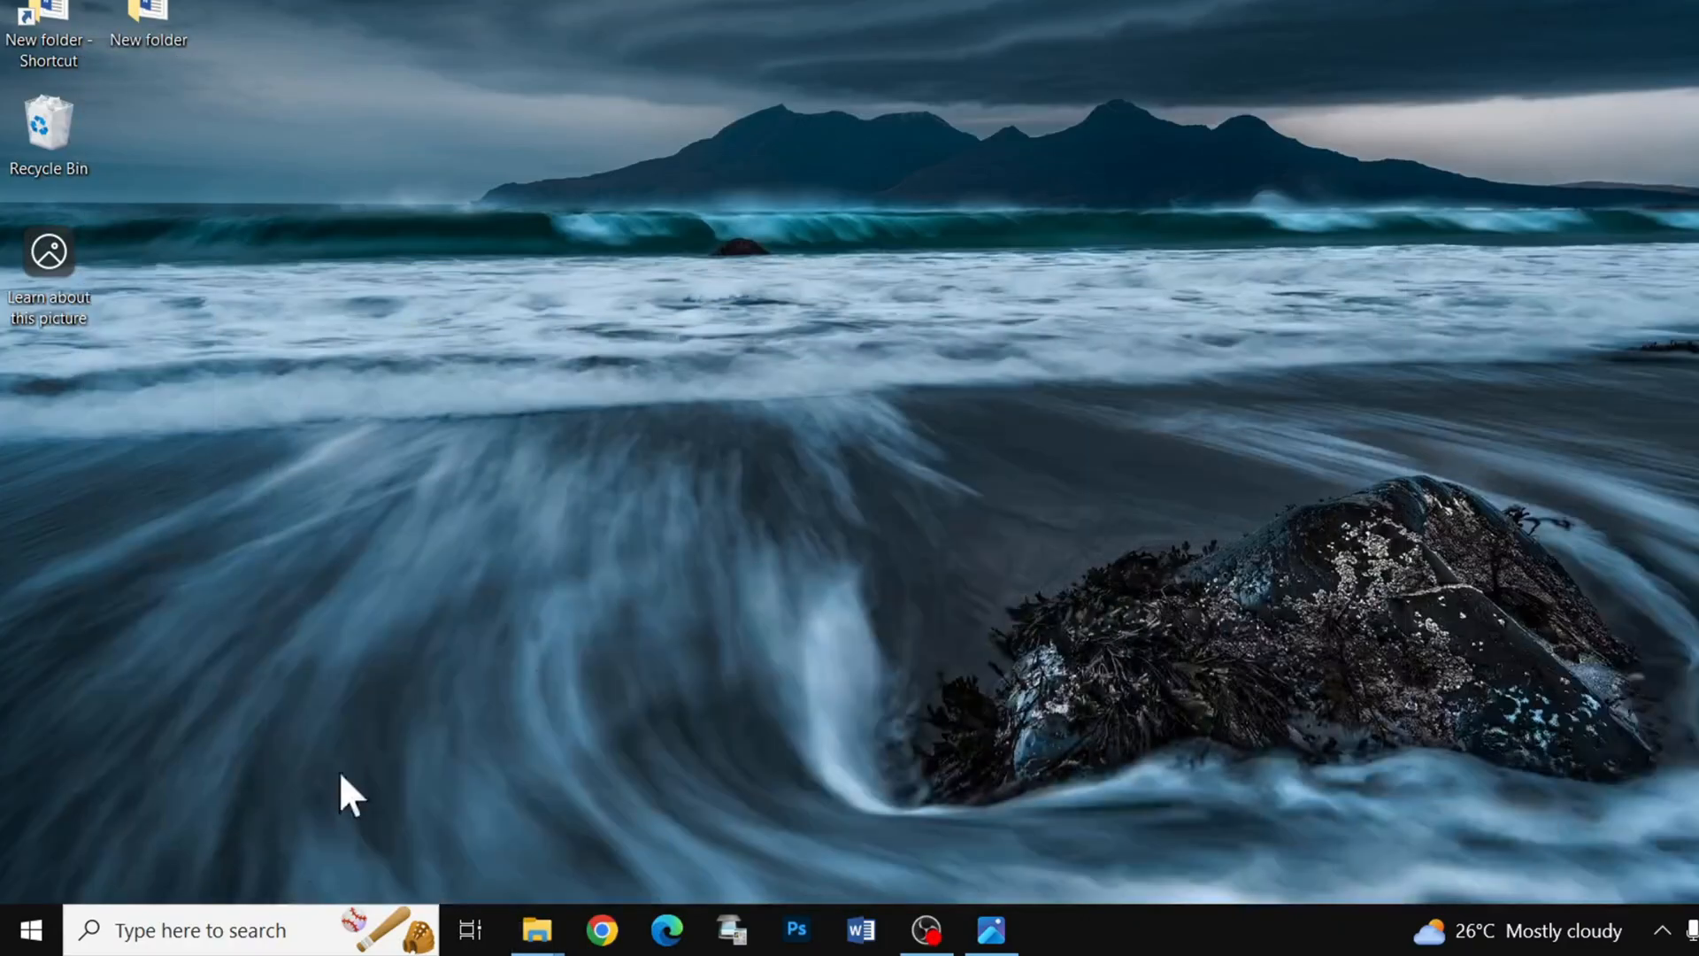
- Switch to Windows Security and turn off real-time protection and cloud-delivered protection in the virus and threat protection settings
{"action": "left_click", "coordinate": [33, 945]}
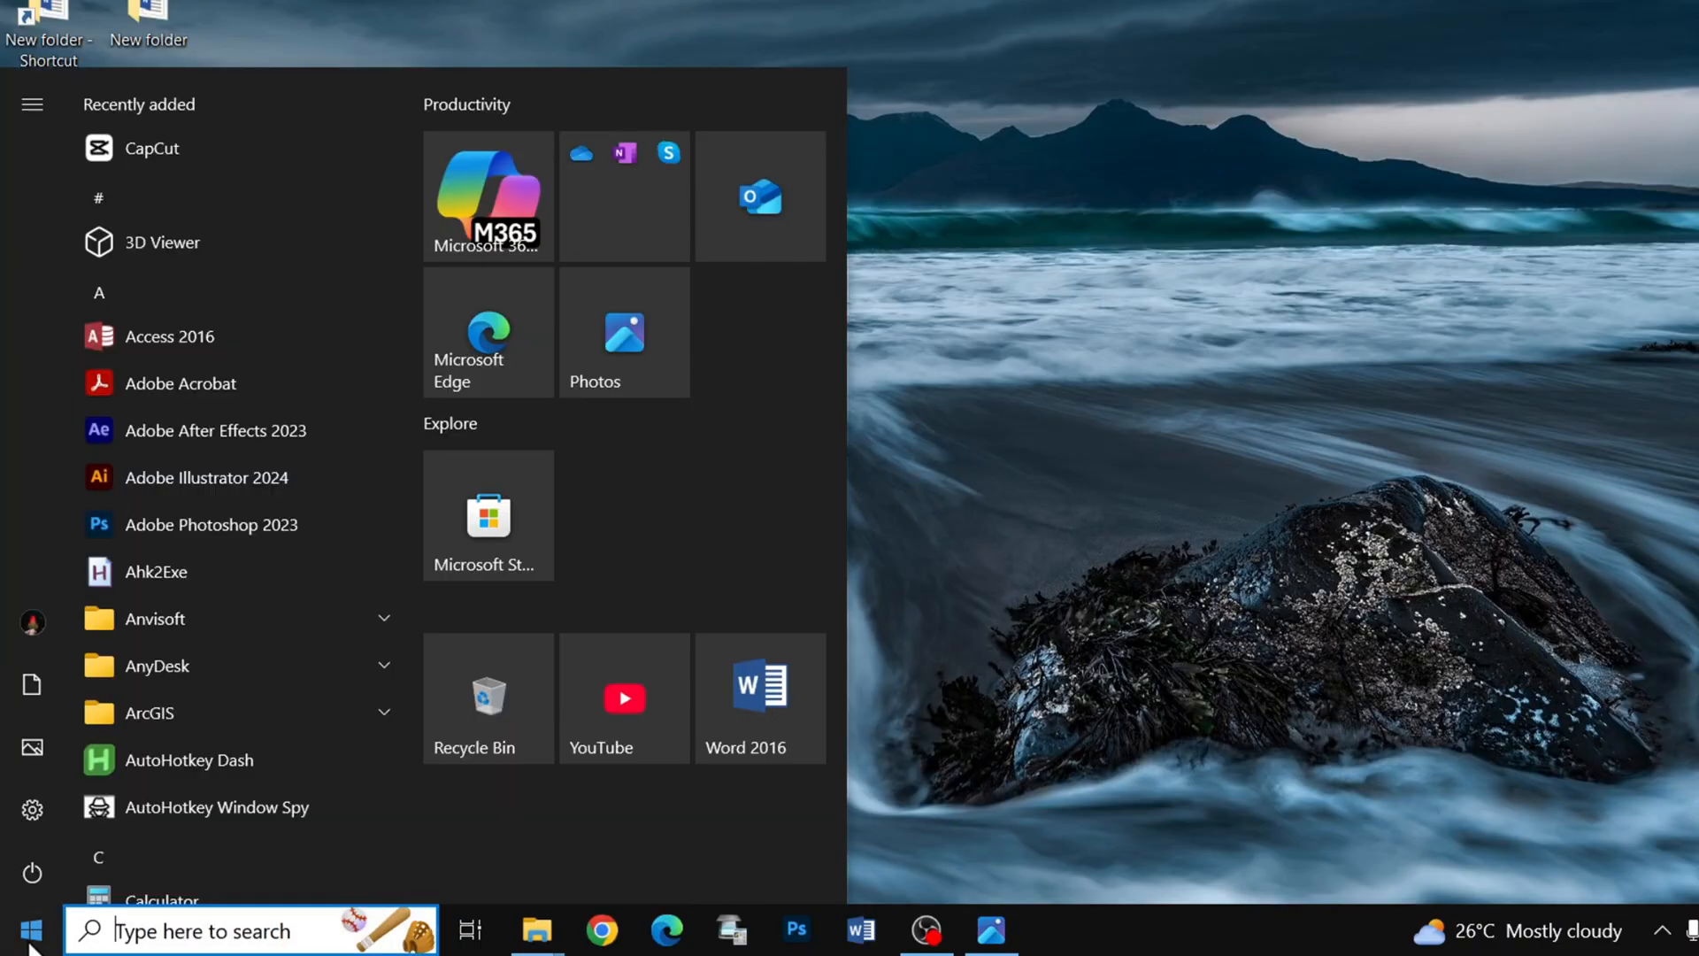
{"action": "type", "text": "wind"}
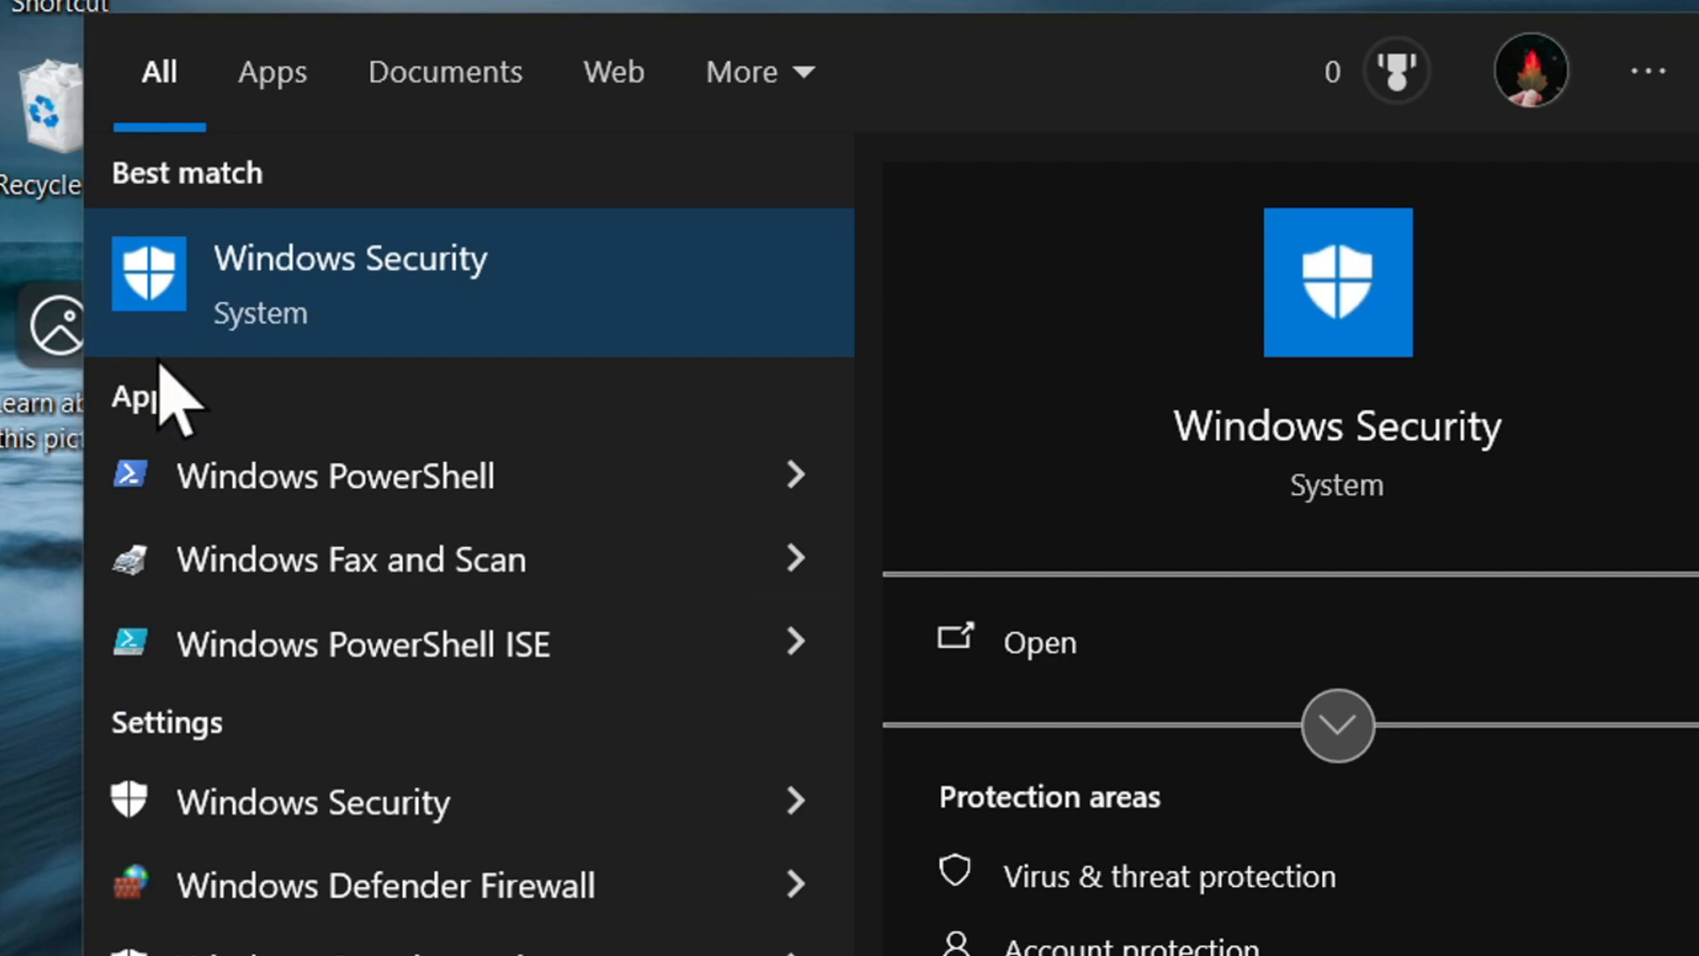
{"action": "left_click", "coordinate": [243, 312]}
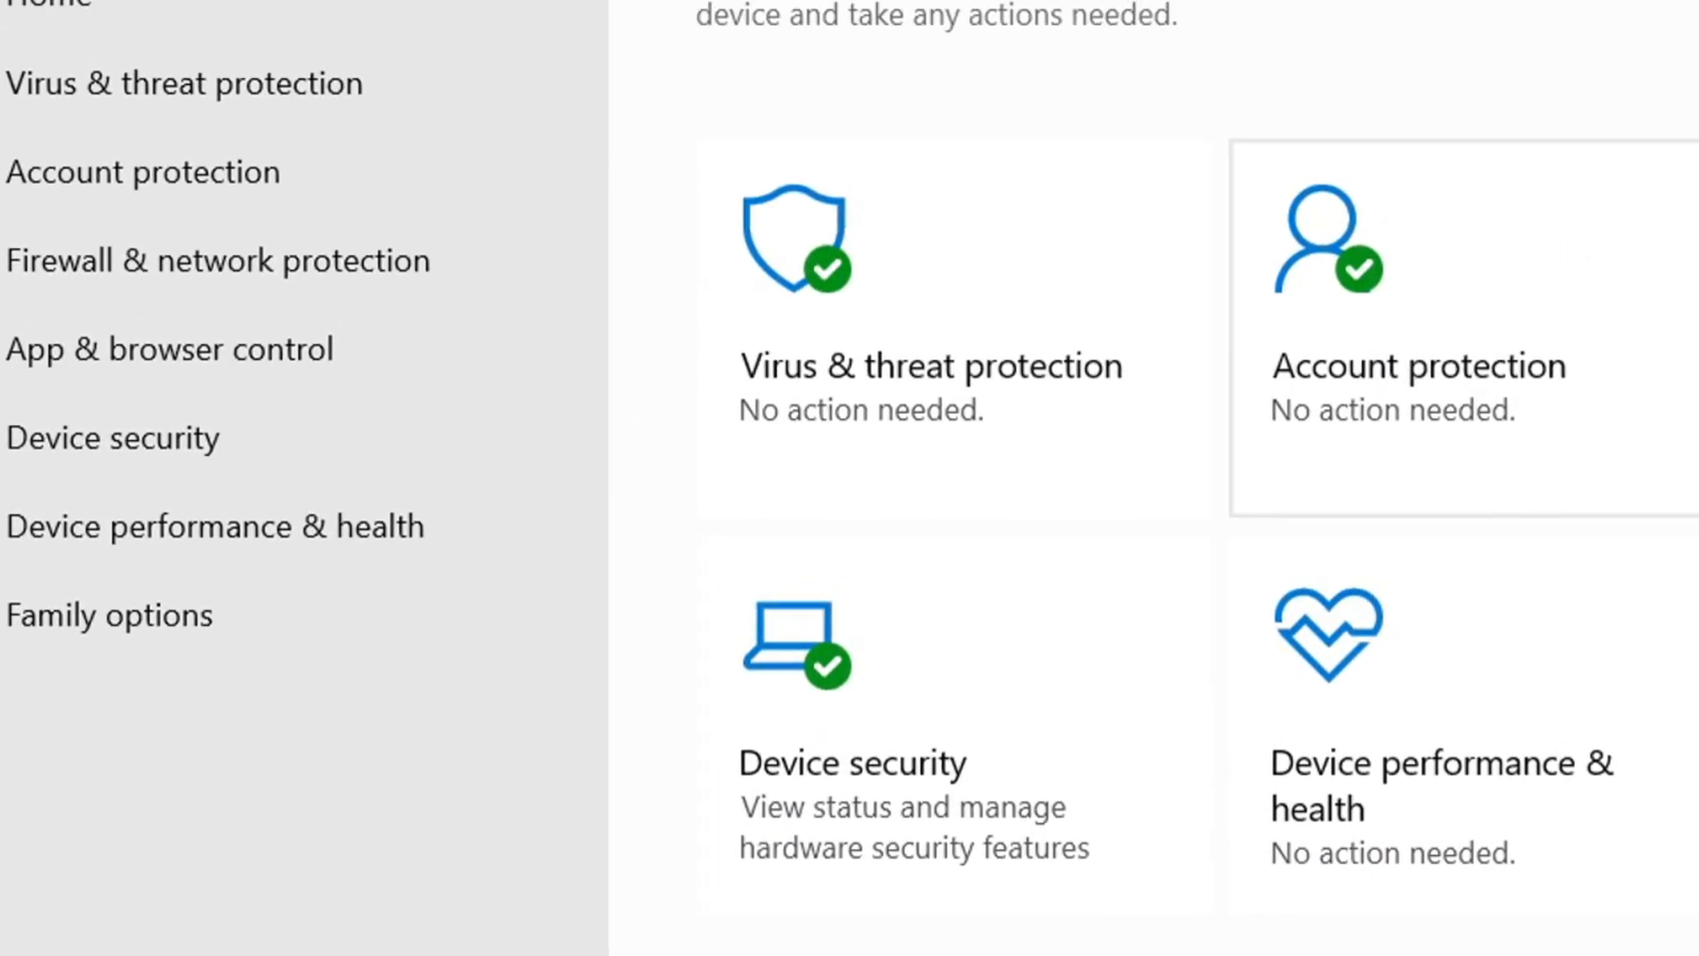
{"action": "left_click", "coordinate": [1039, 389]}
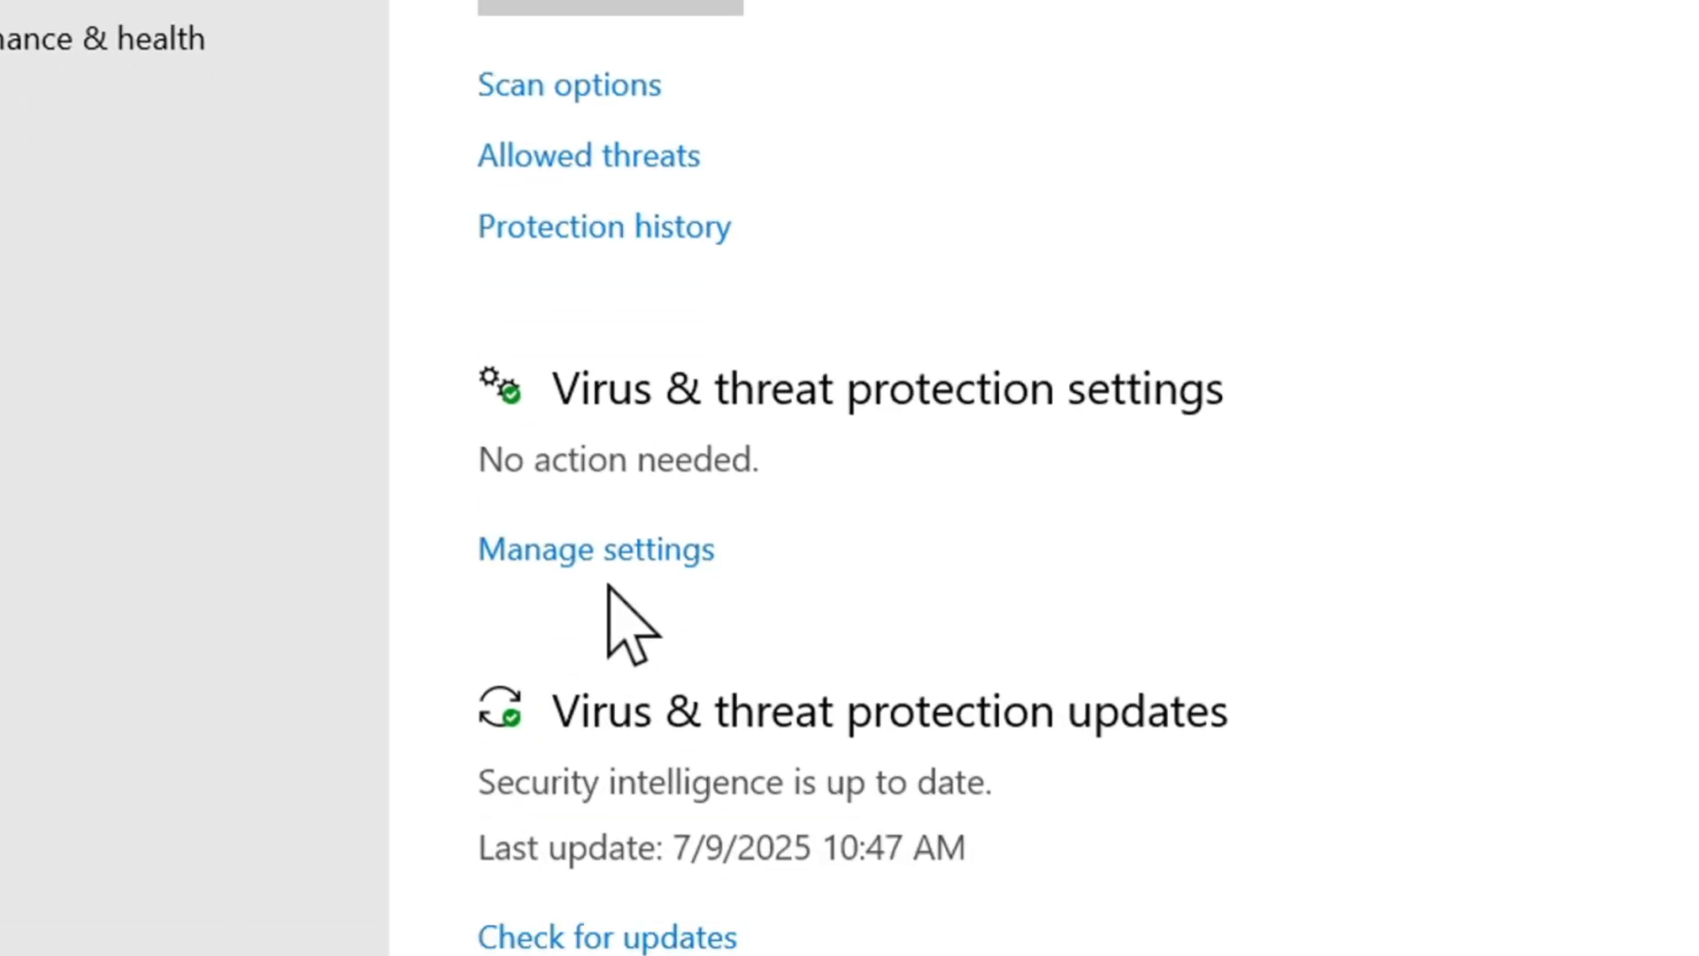
{"action": "left_click", "coordinate": [605, 514]}
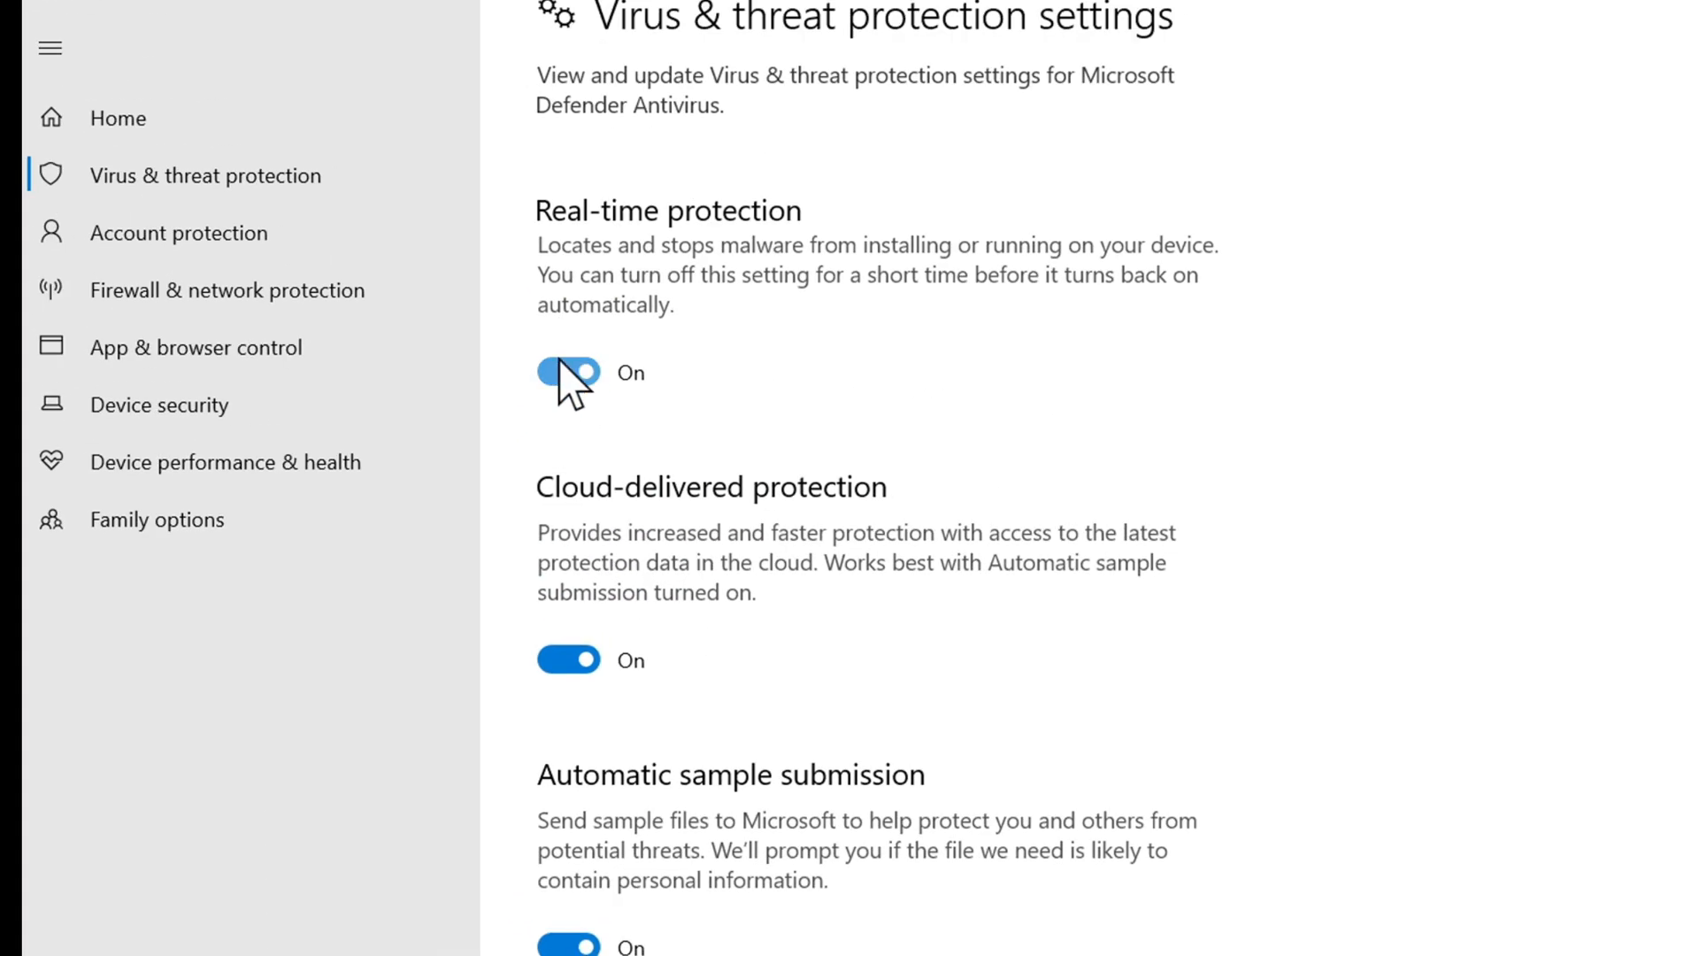
{"action": "left_click", "coordinate": [563, 375]}
{"action": "left_click", "coordinate": [569, 686]}
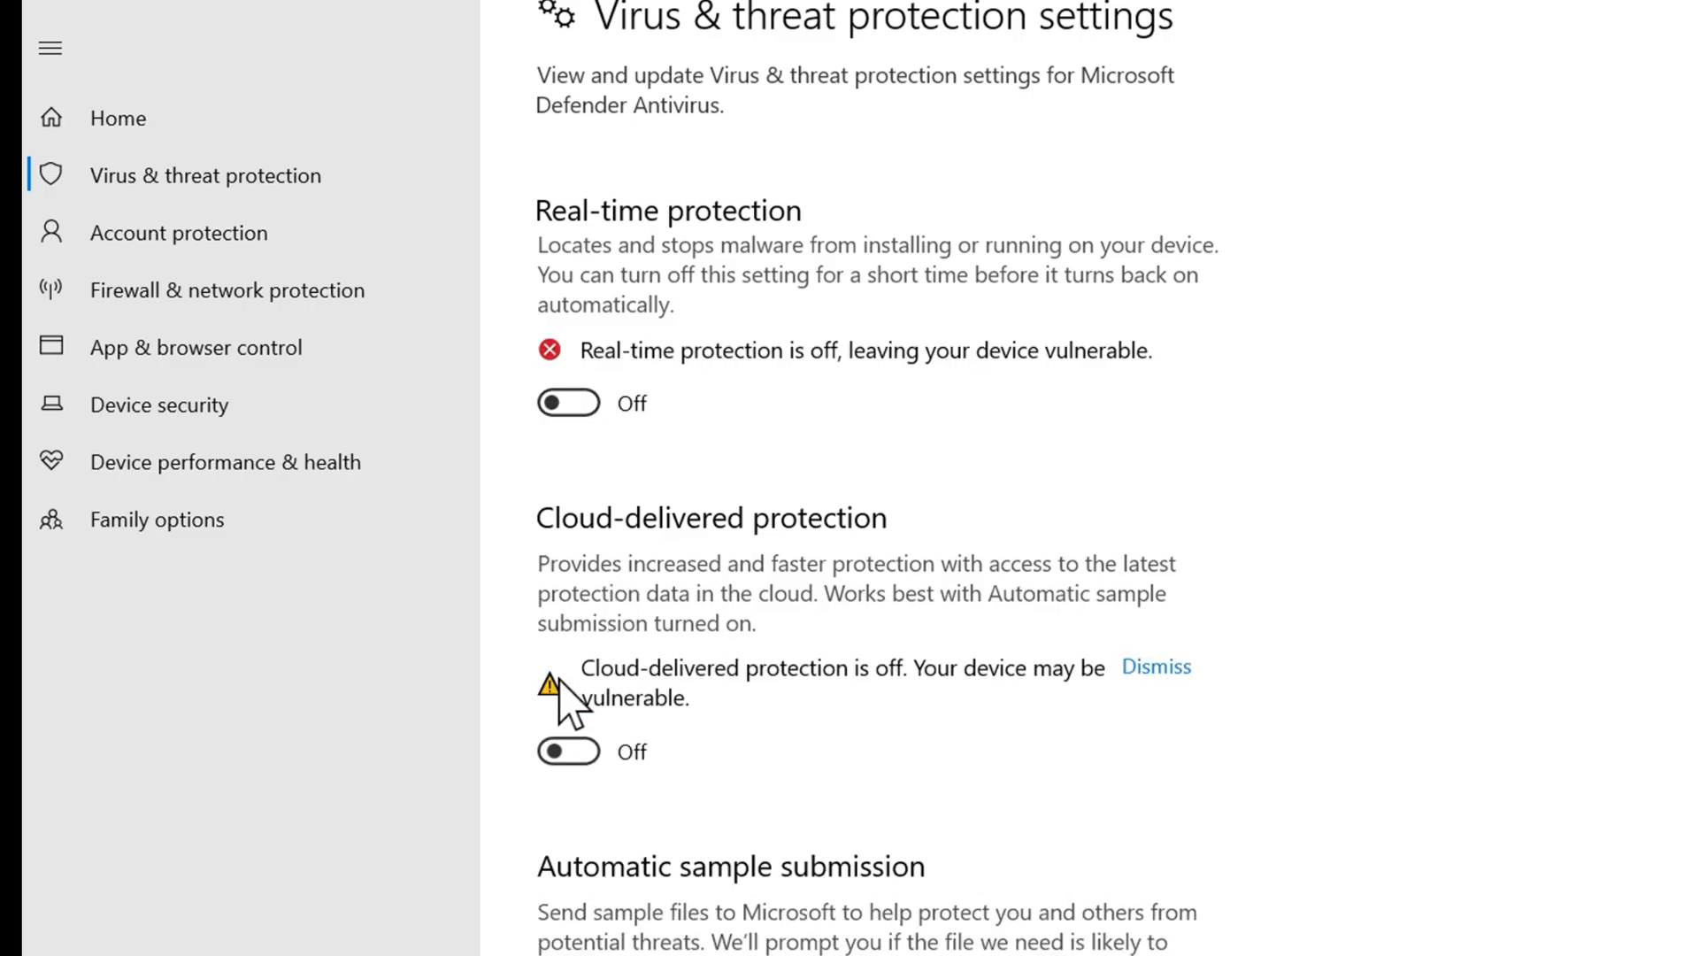
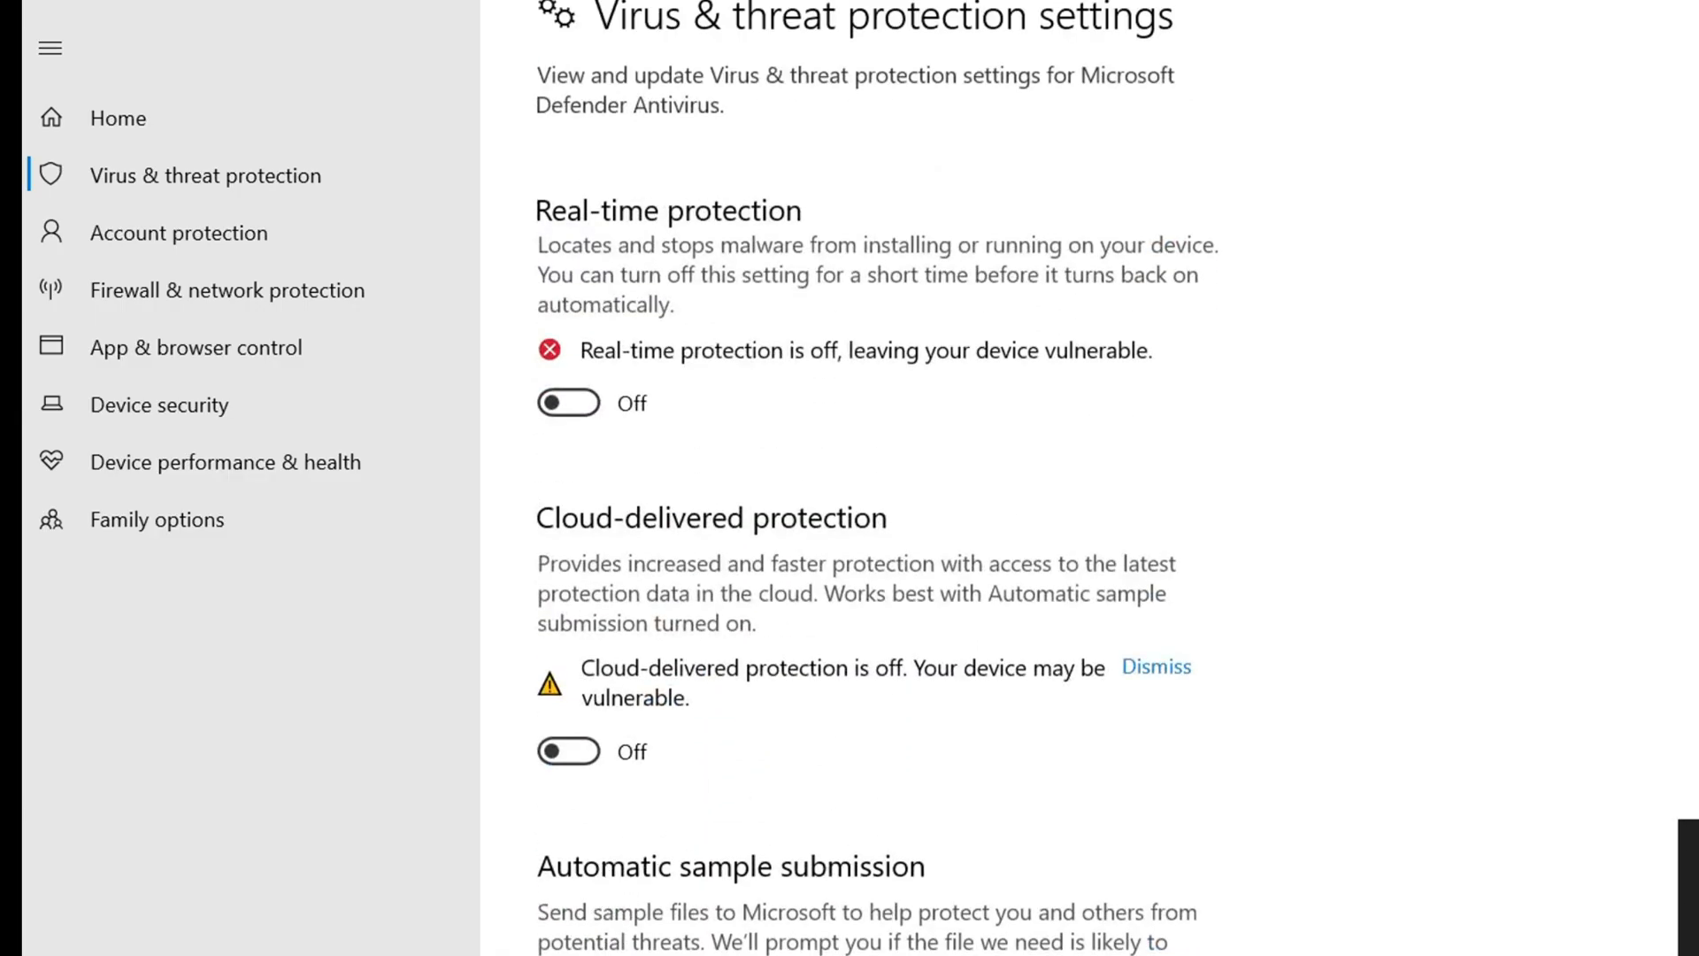
- Turn on real-time protection, cloud-delivered protection, automatic sample submission and Tamper Protection in the virus and threat protection settings
{"action": "left_click", "coordinate": [573, 400]}
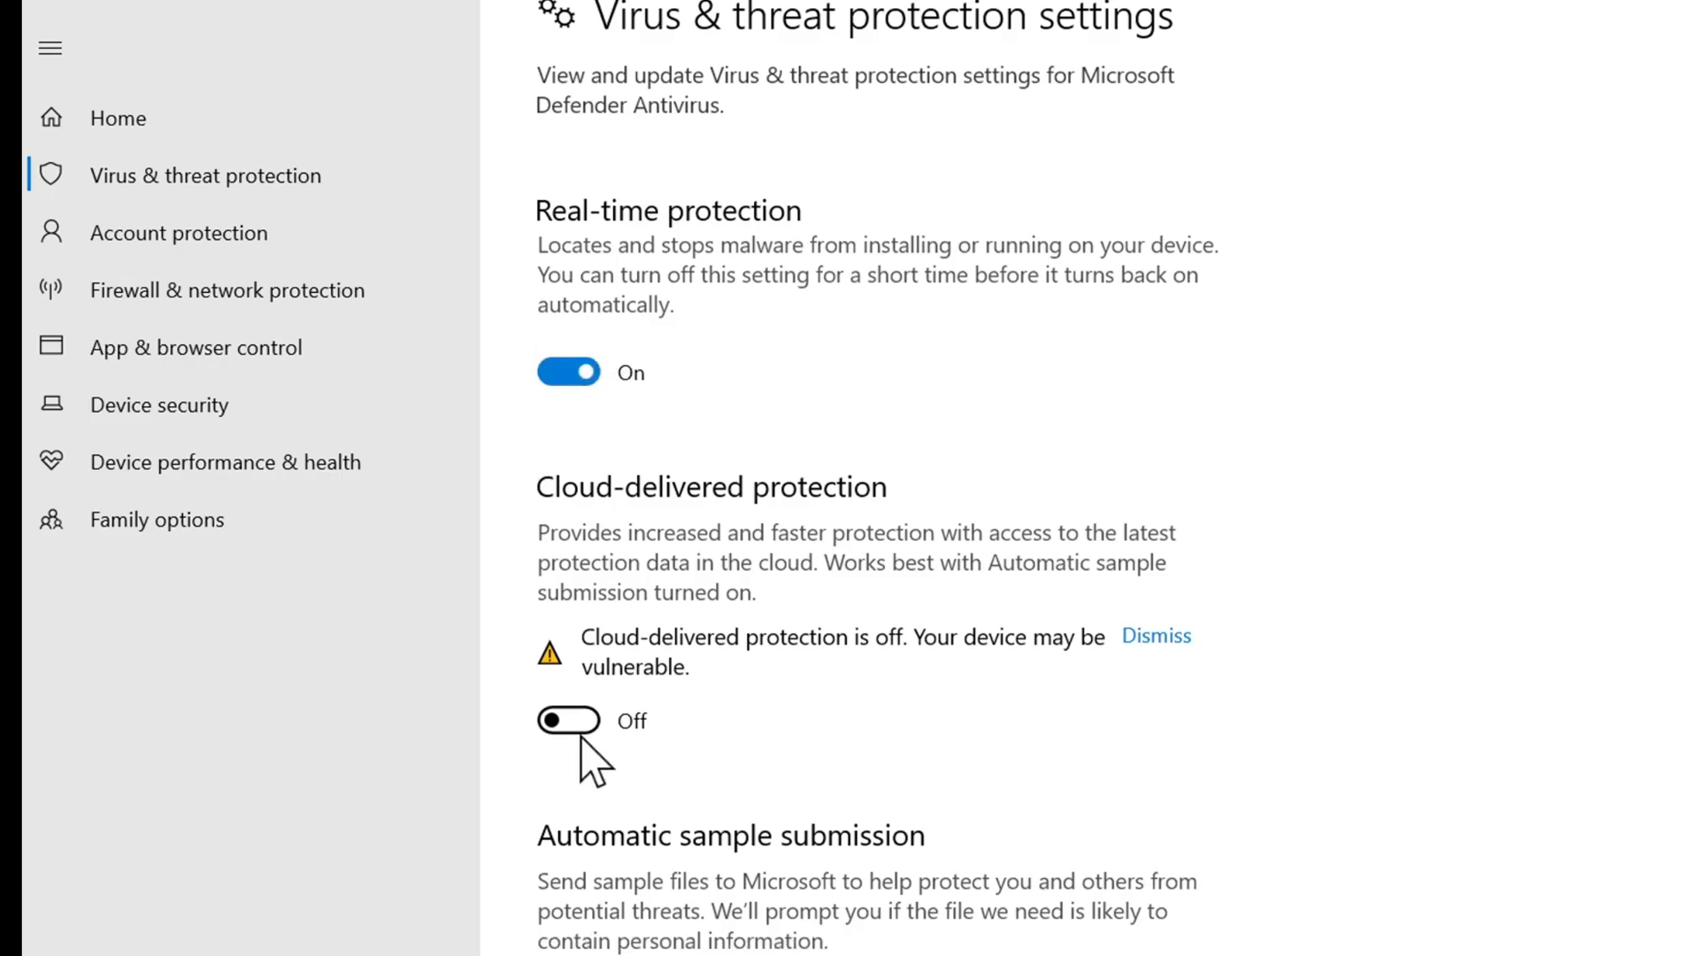
{"action": "left_click", "coordinate": [582, 738]}
{"action": "scroll", "coordinate": [588, 759], "scroll_direction": "down", "scroll_amount": 3}
{"action": "left_click", "coordinate": [580, 674]}
{"action": "scroll", "coordinate": [593, 708], "scroll_direction": "down", "scroll_amount": 3}
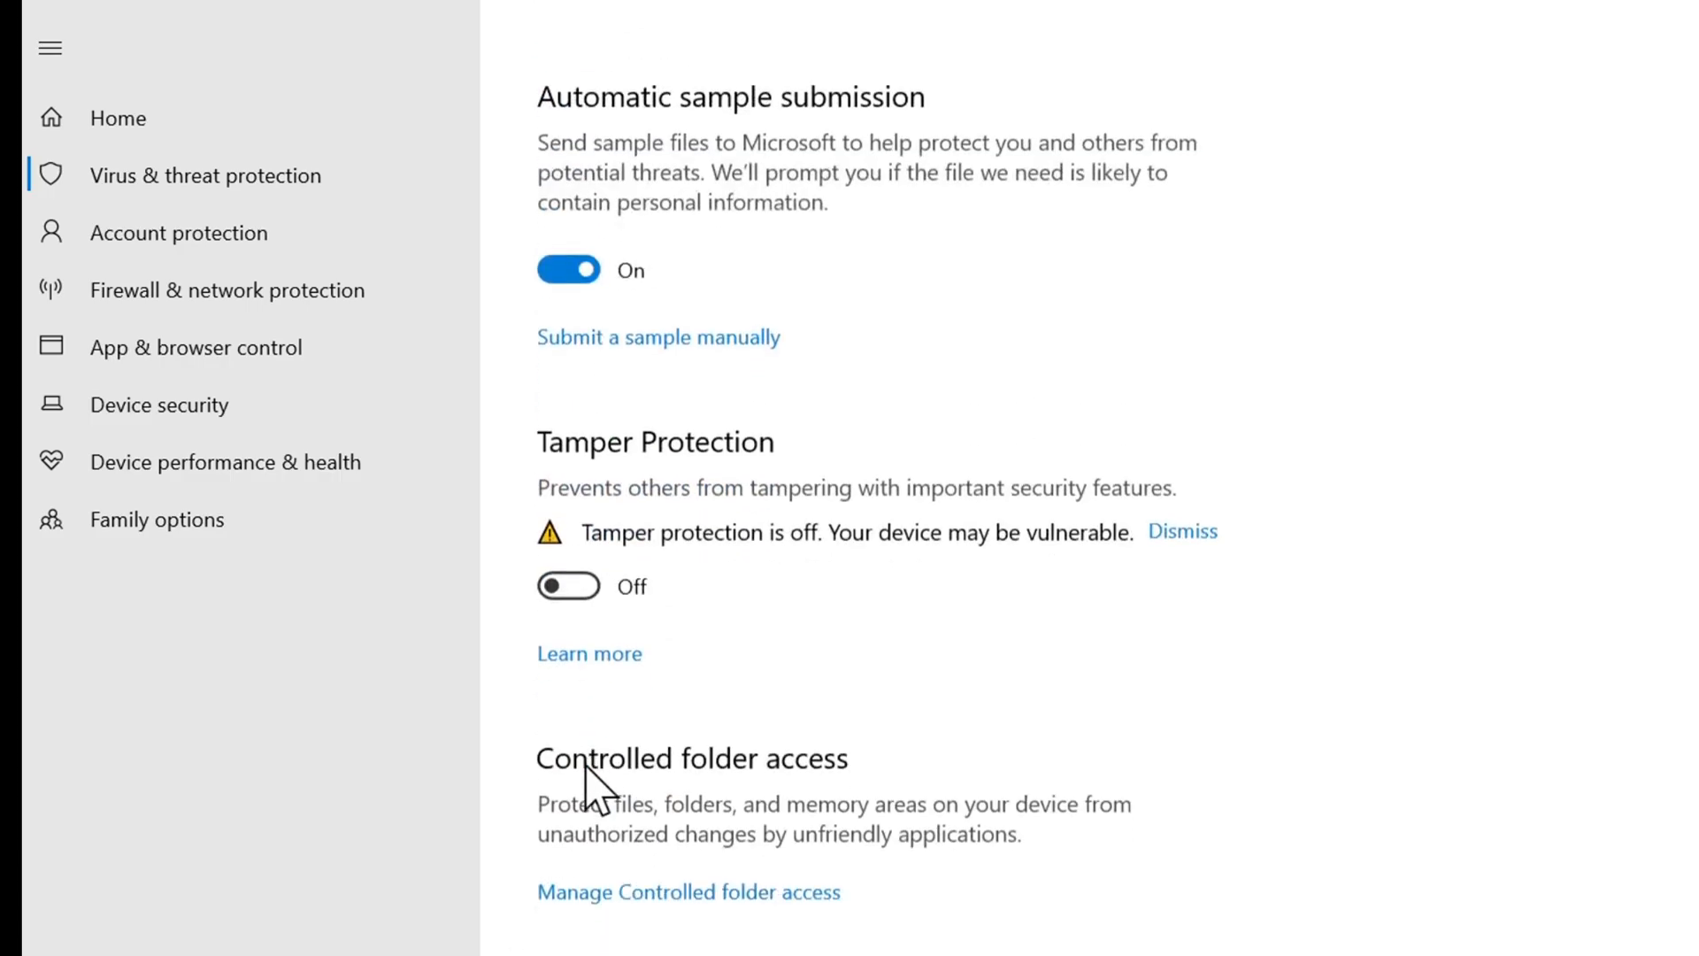
{"action": "left_click", "coordinate": [584, 584]}
{"action": "scroll", "coordinate": [607, 701], "scroll_direction": "down", "scroll_amount": 2}
{"action": "scroll", "coordinate": [956, 235], "scroll_direction": "up", "scroll_amount": 10}
{"action": "scroll", "coordinate": [1022, 235], "scroll_direction": "down", "scroll_amount": 1}
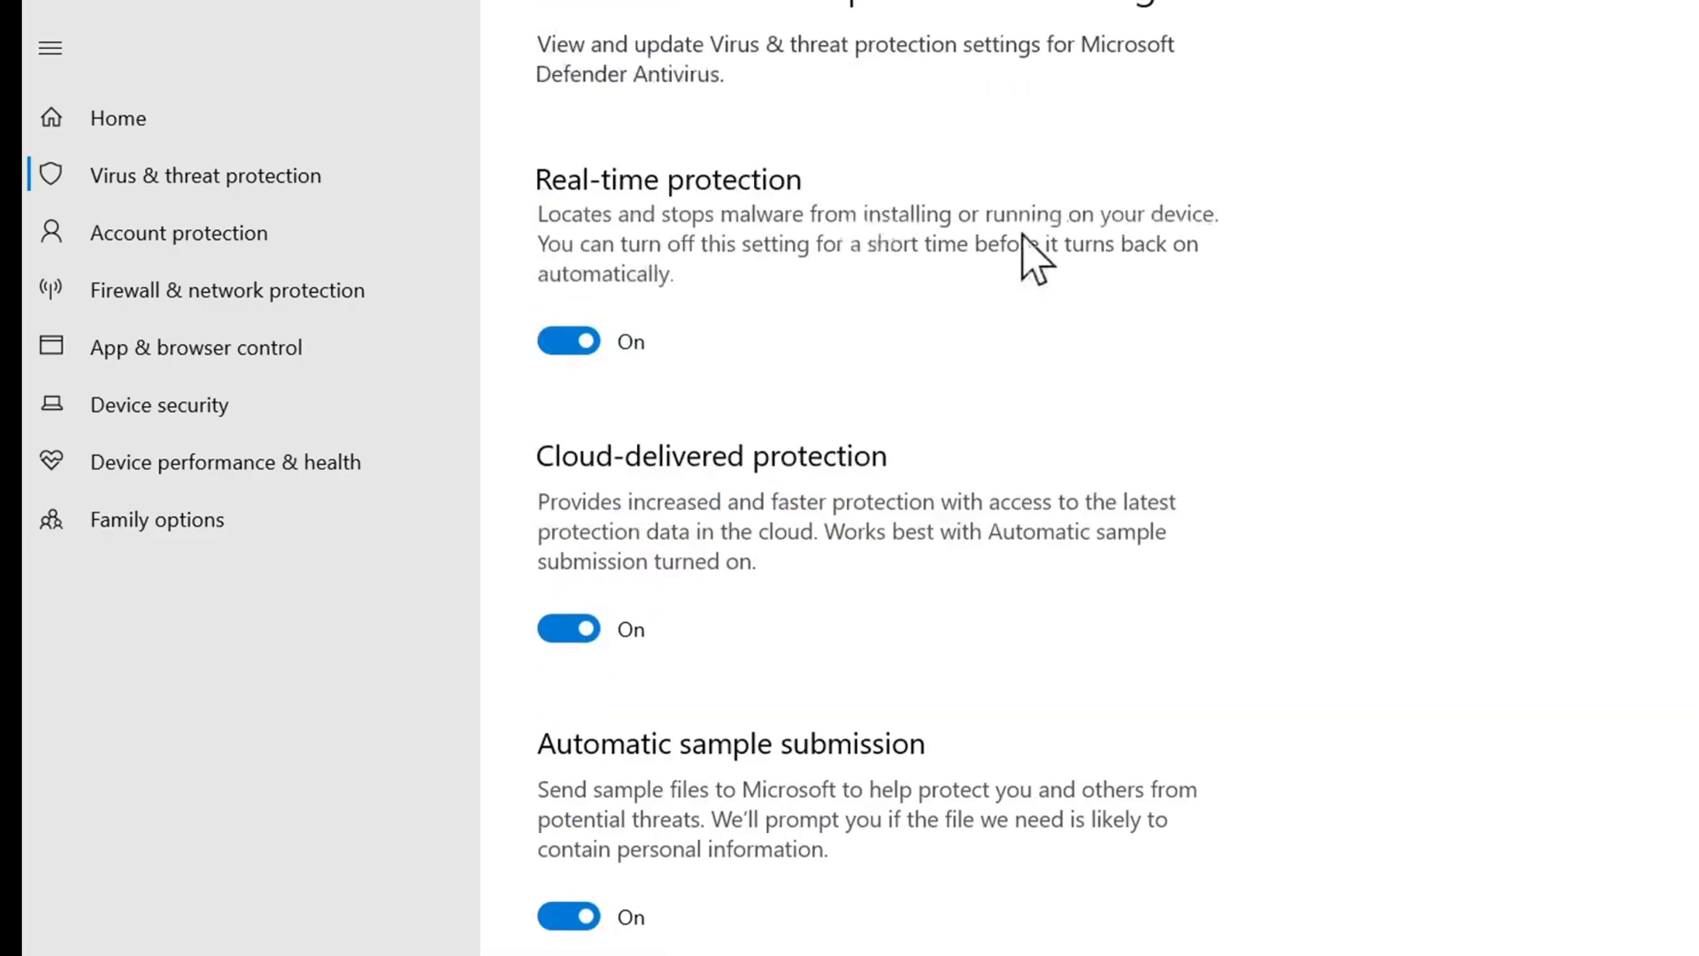
{"action": "scroll", "coordinate": [1026, 237], "scroll_direction": "down", "scroll_amount": 3}
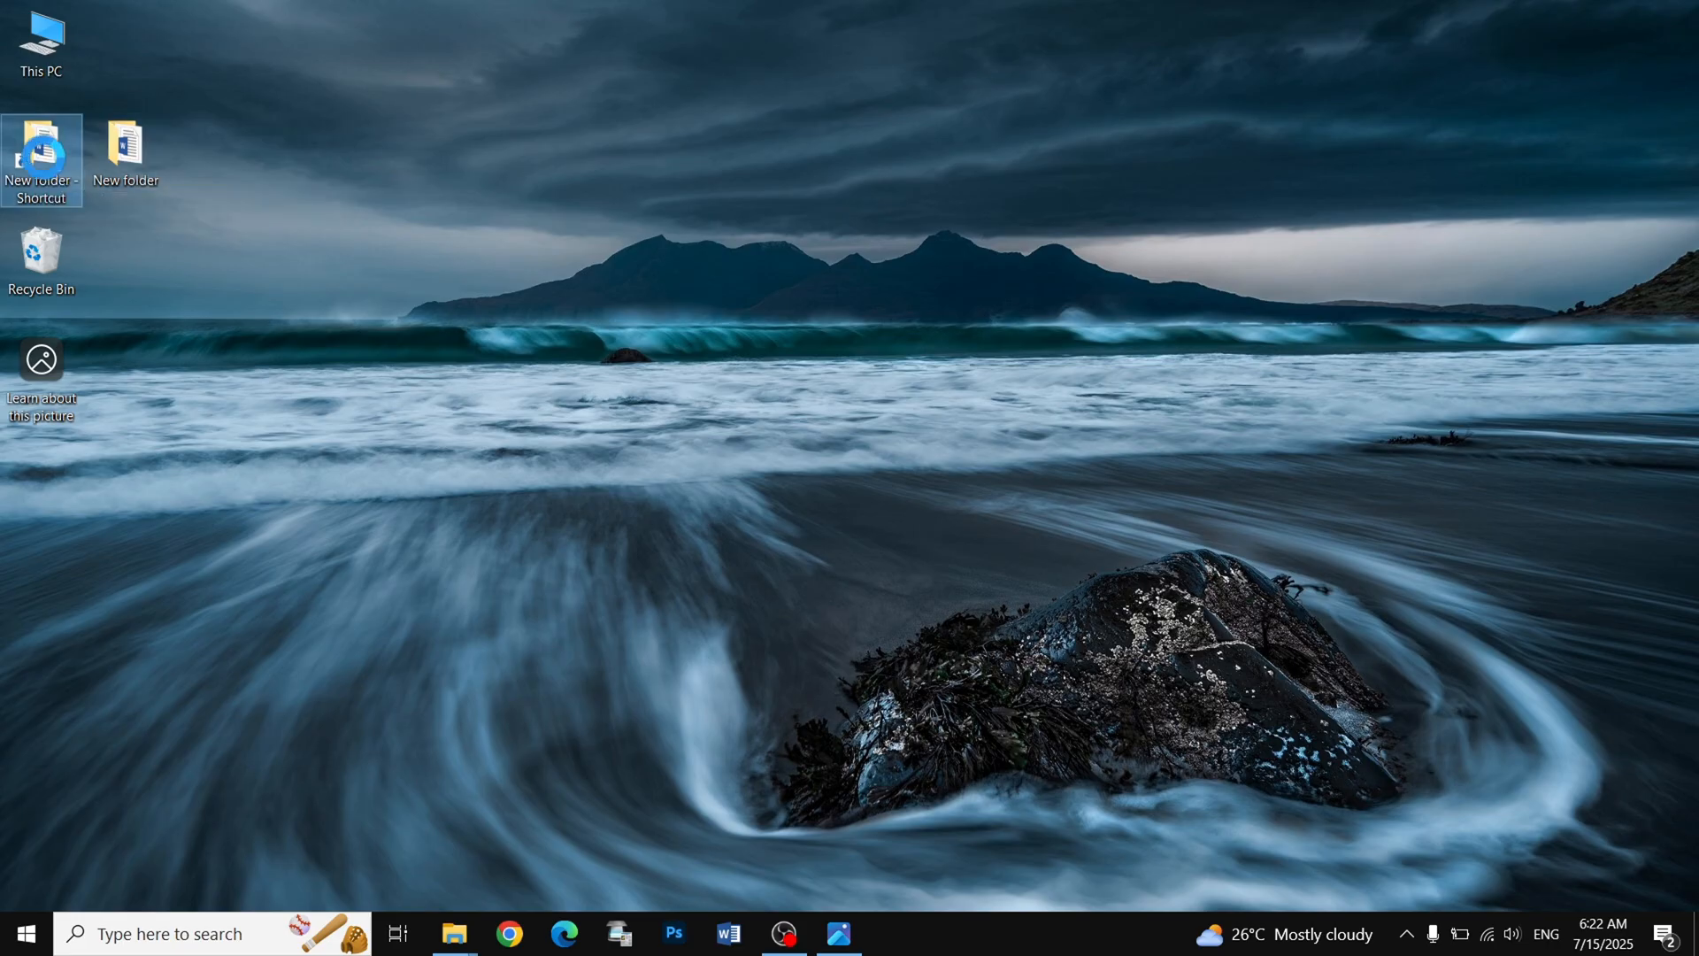
- Check the target path in the properties of the desktop's "New folder - Shortcut" and close the properties
{"action": "right_click", "coordinate": [44, 158]}
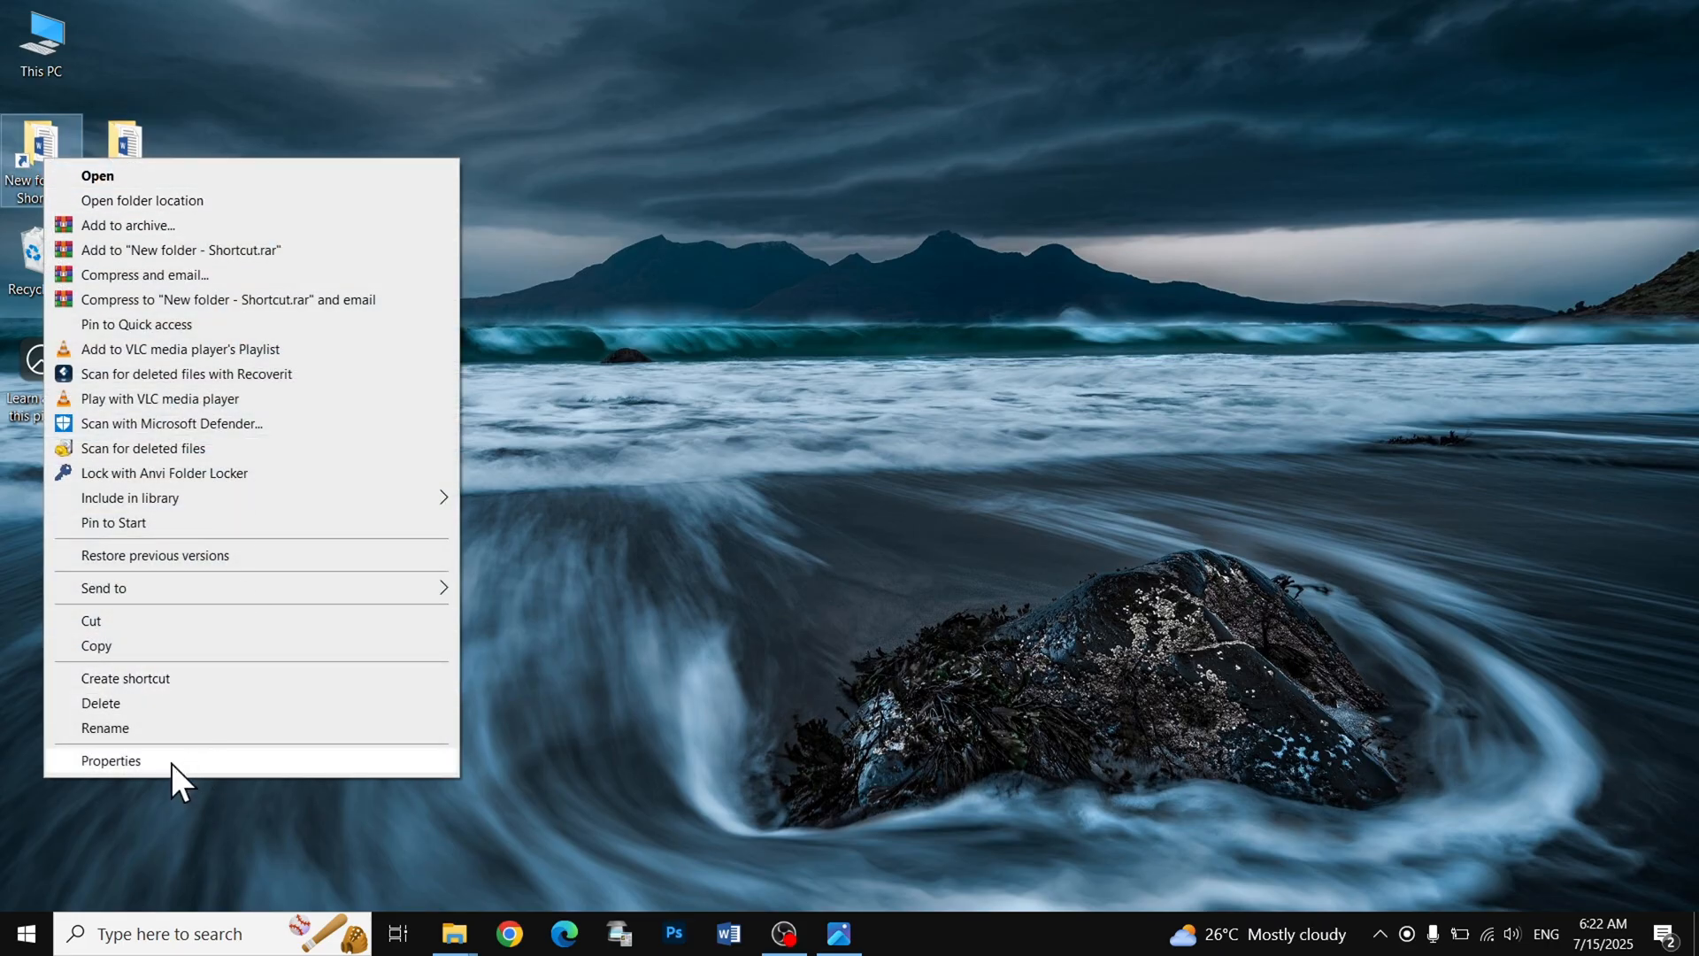
{"action": "left_click", "coordinate": [193, 759]}
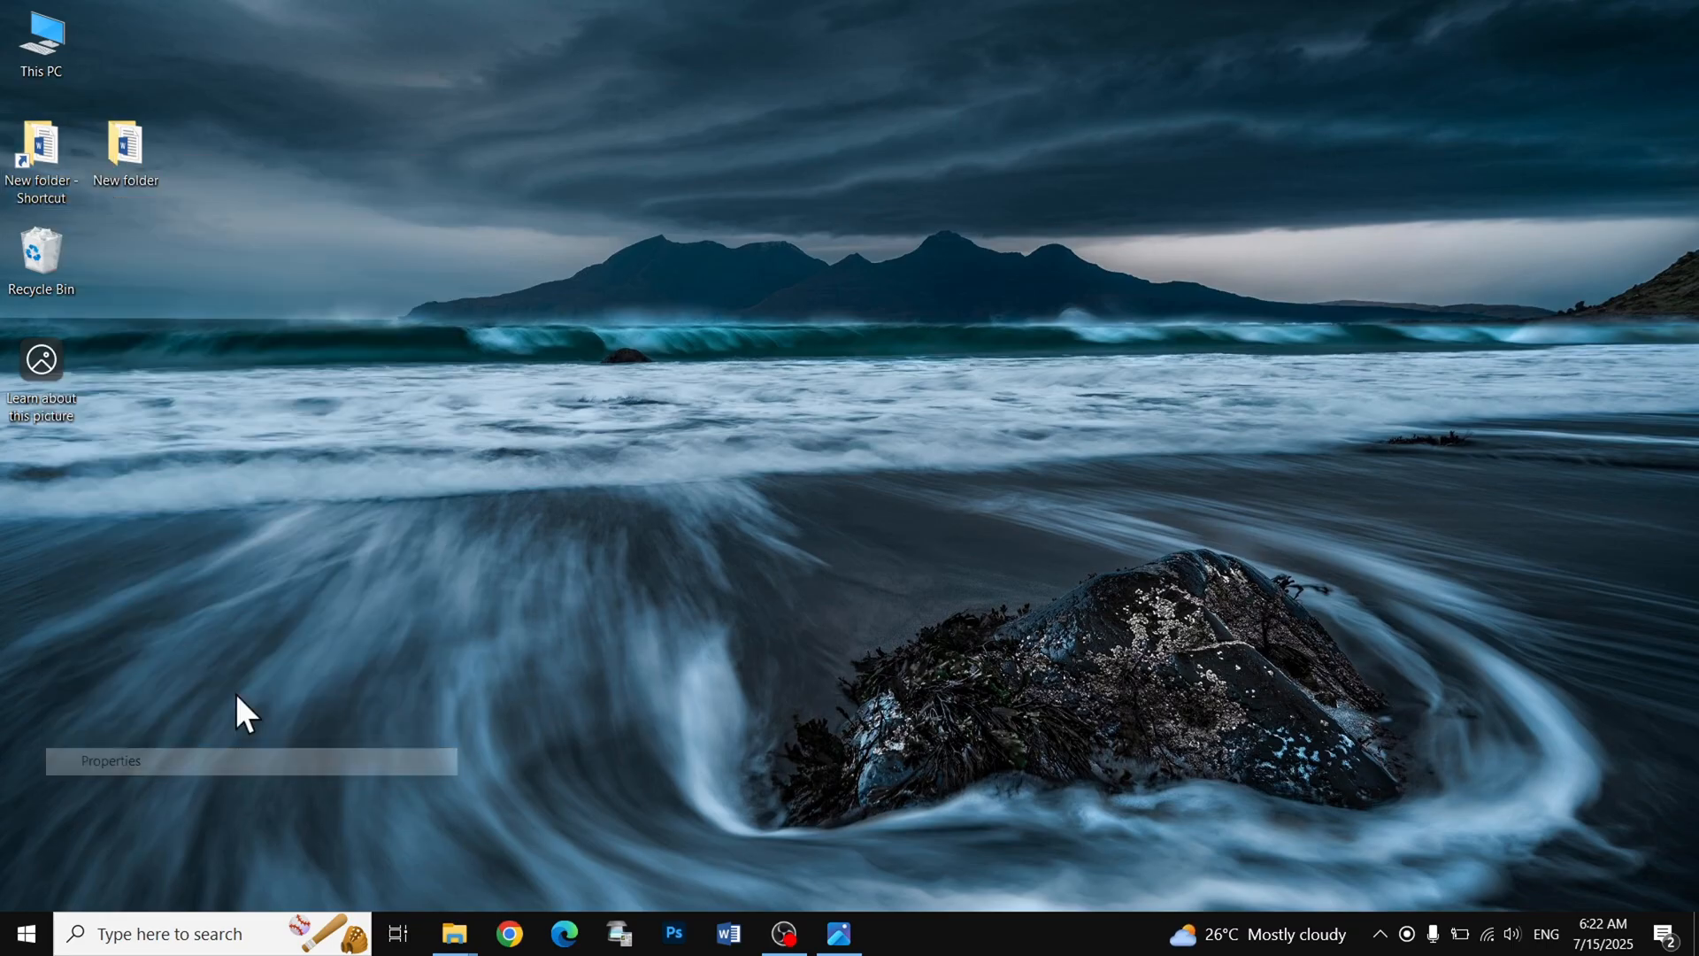
{"action": "left_click_drag", "start_coordinate": [420, 356], "coordinate": [165, 332]}
{"action": "left_click_drag", "start_coordinate": [423, 357], "coordinate": [194, 352]}
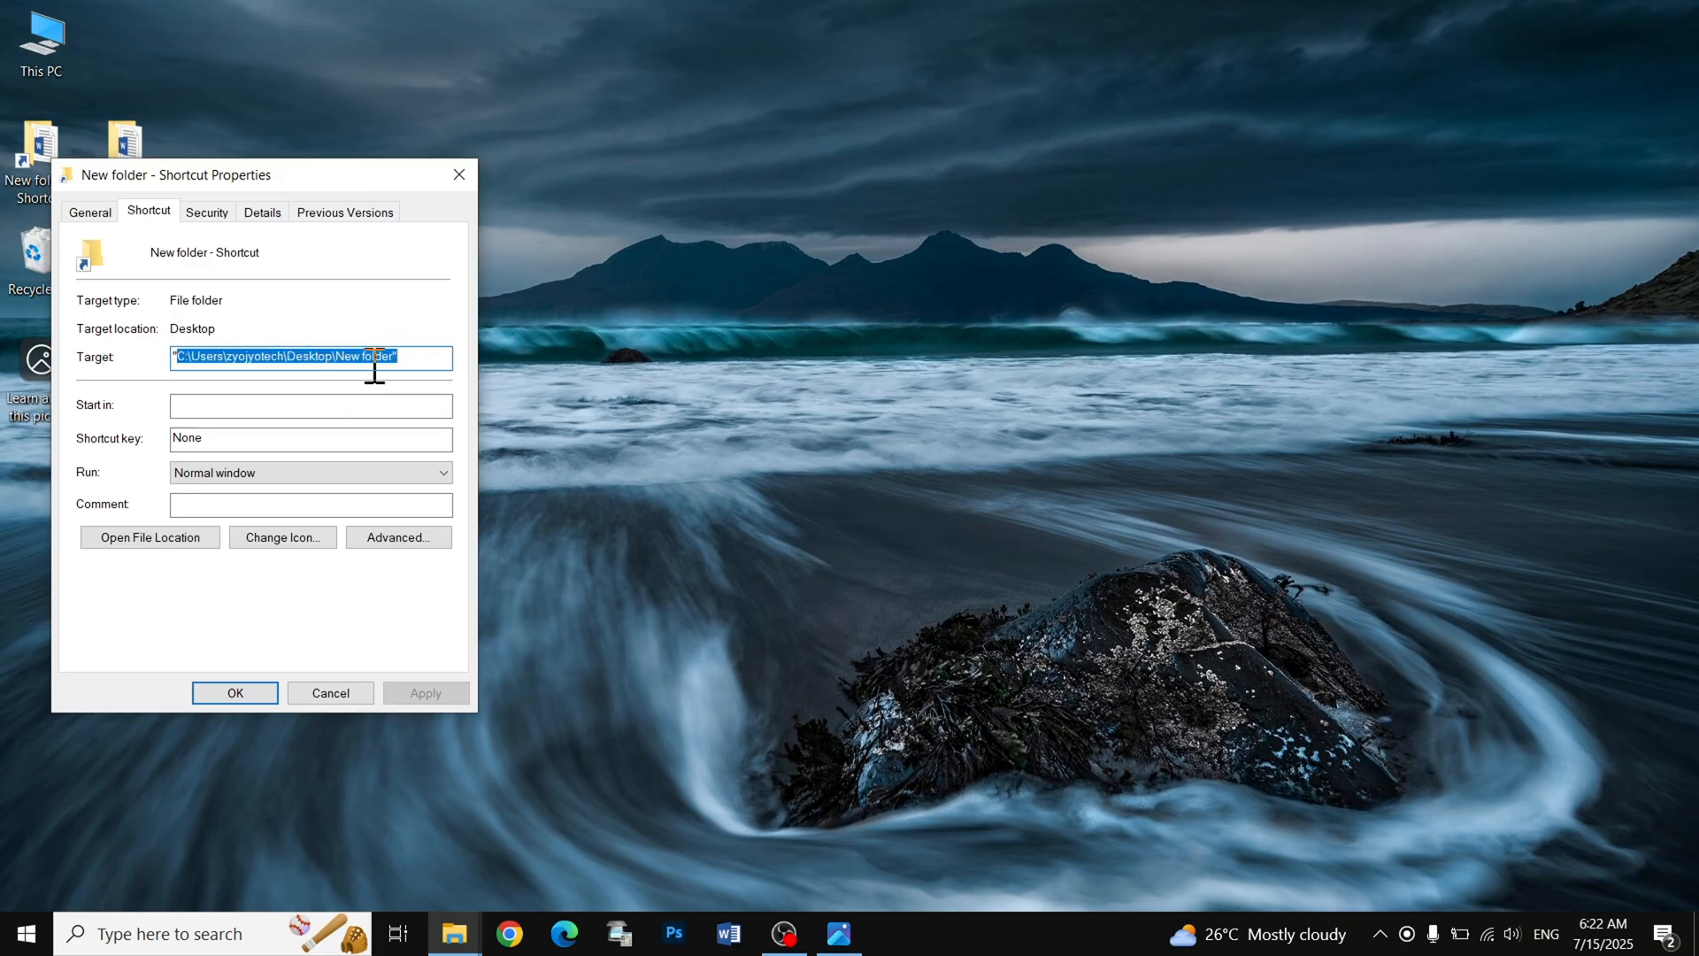
{"action": "left_click", "coordinate": [434, 354]}
{"action": "left_click_drag", "start_coordinate": [336, 356], "coordinate": [198, 358]}
{"action": "left_click", "coordinate": [432, 354]}
{"action": "left_click", "coordinate": [265, 354]}
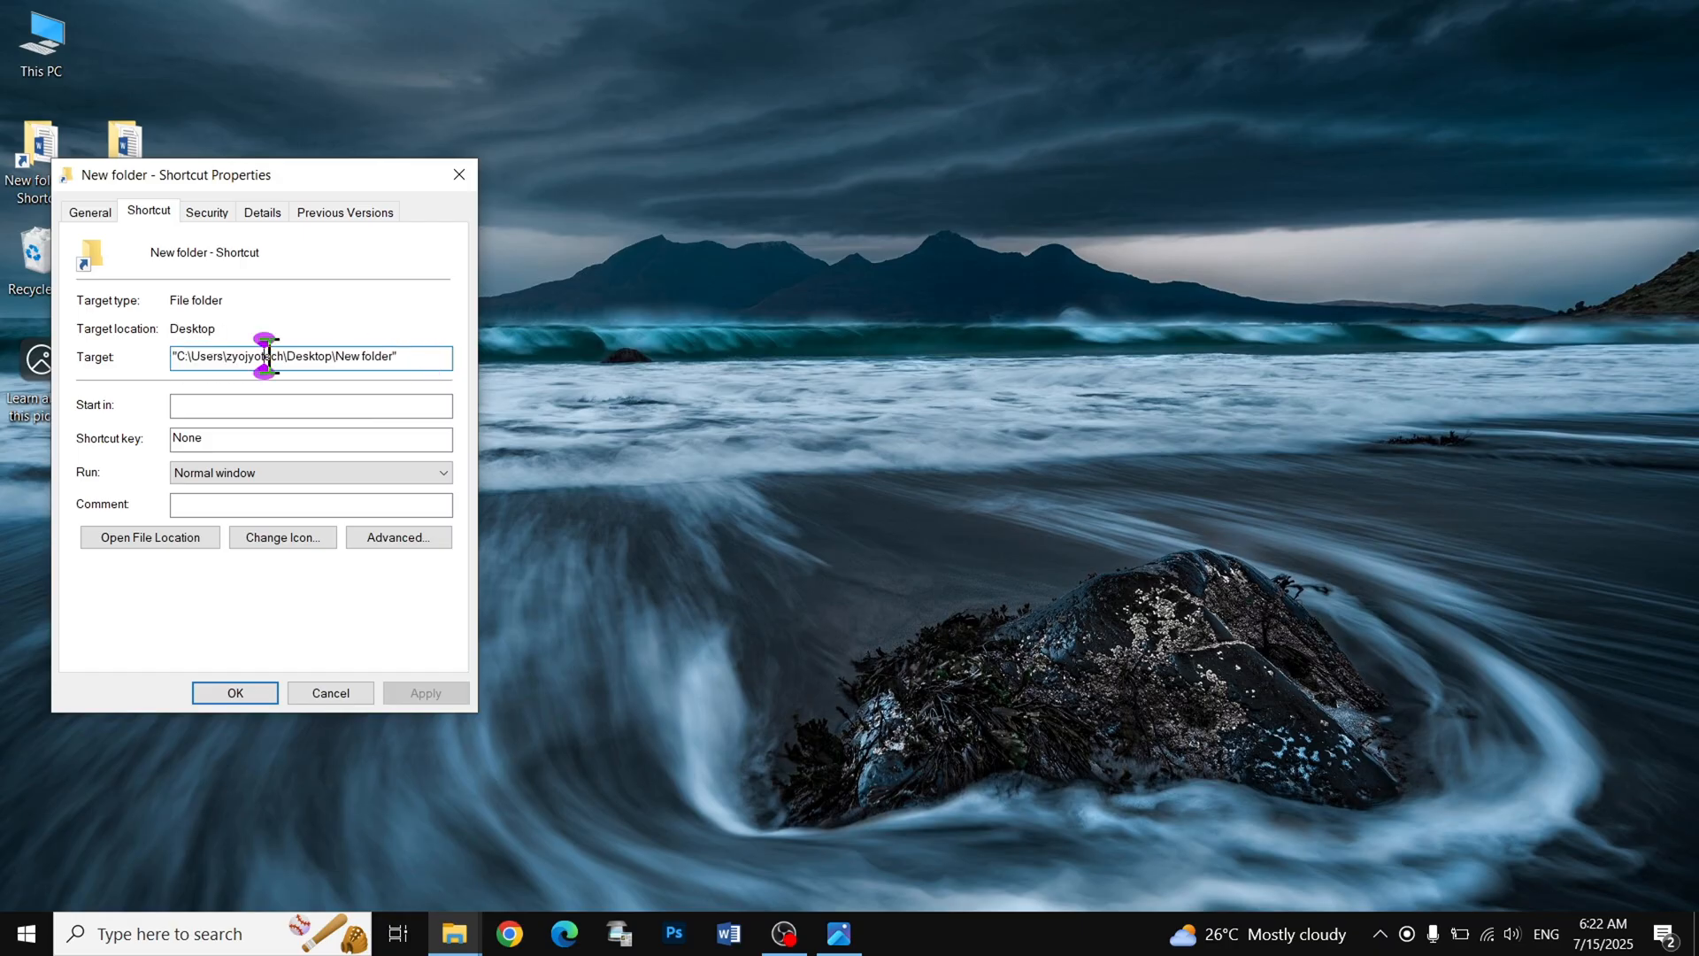
{"action": "double_click", "coordinate": [269, 356]}
{"action": "left_click", "coordinate": [416, 356]}
{"action": "left_click_drag", "start_coordinate": [419, 356], "coordinate": [29, 350]}
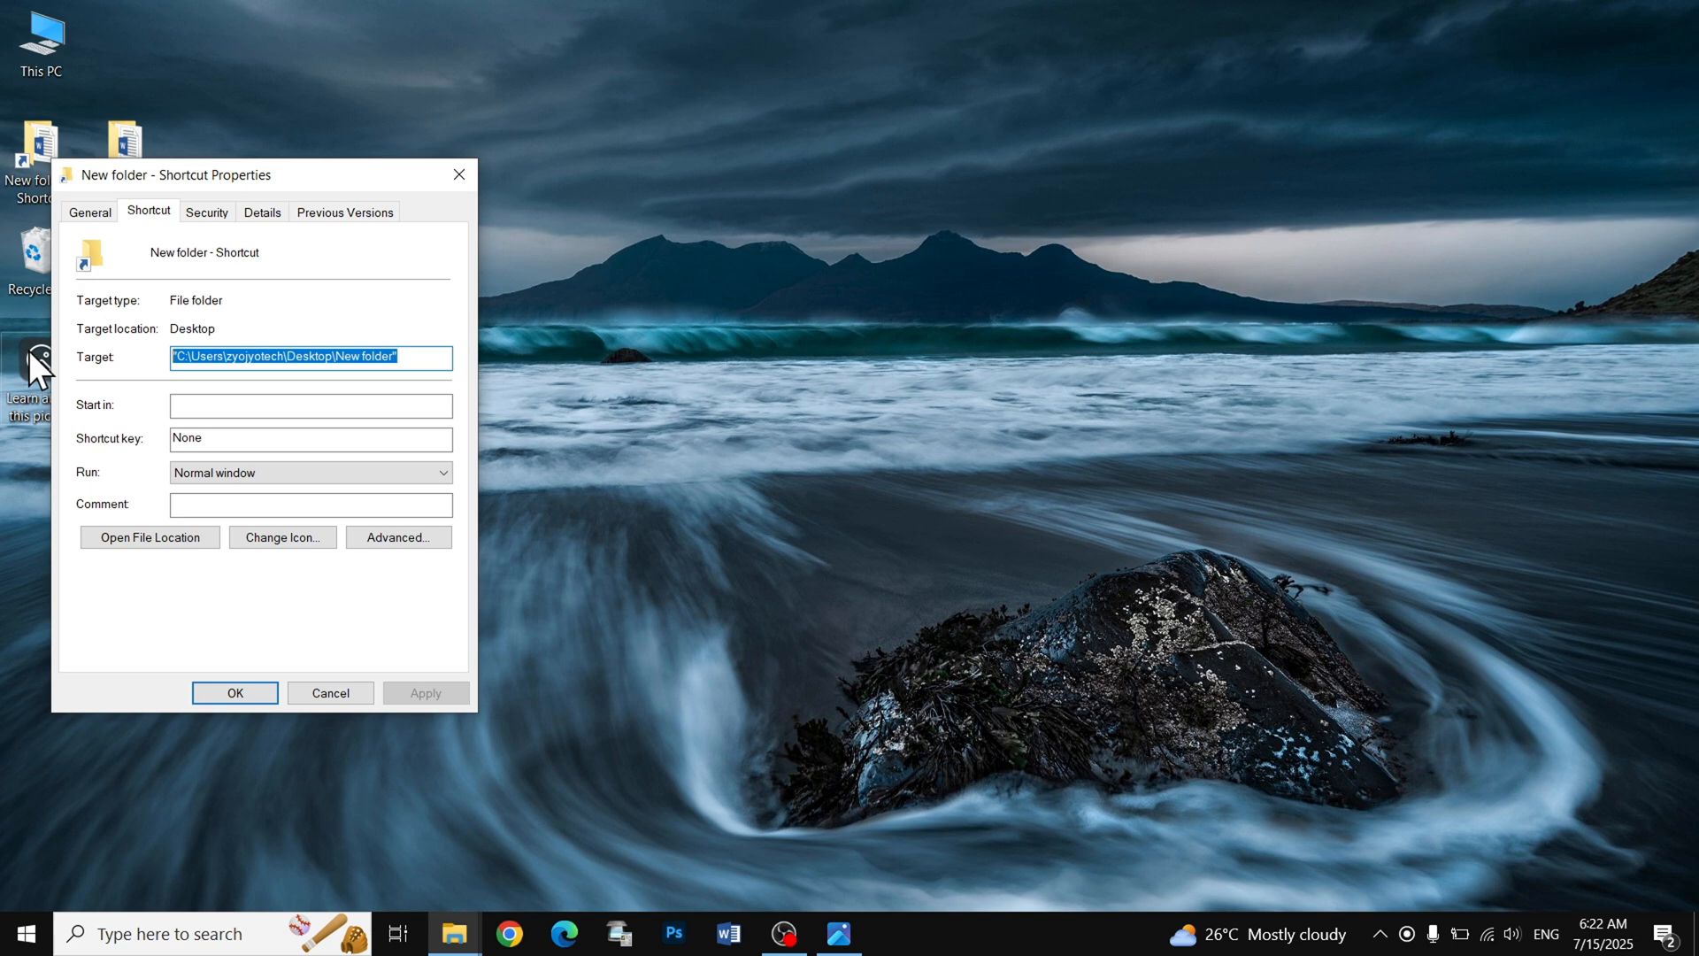
{"action": "left_click", "coordinate": [457, 174]}
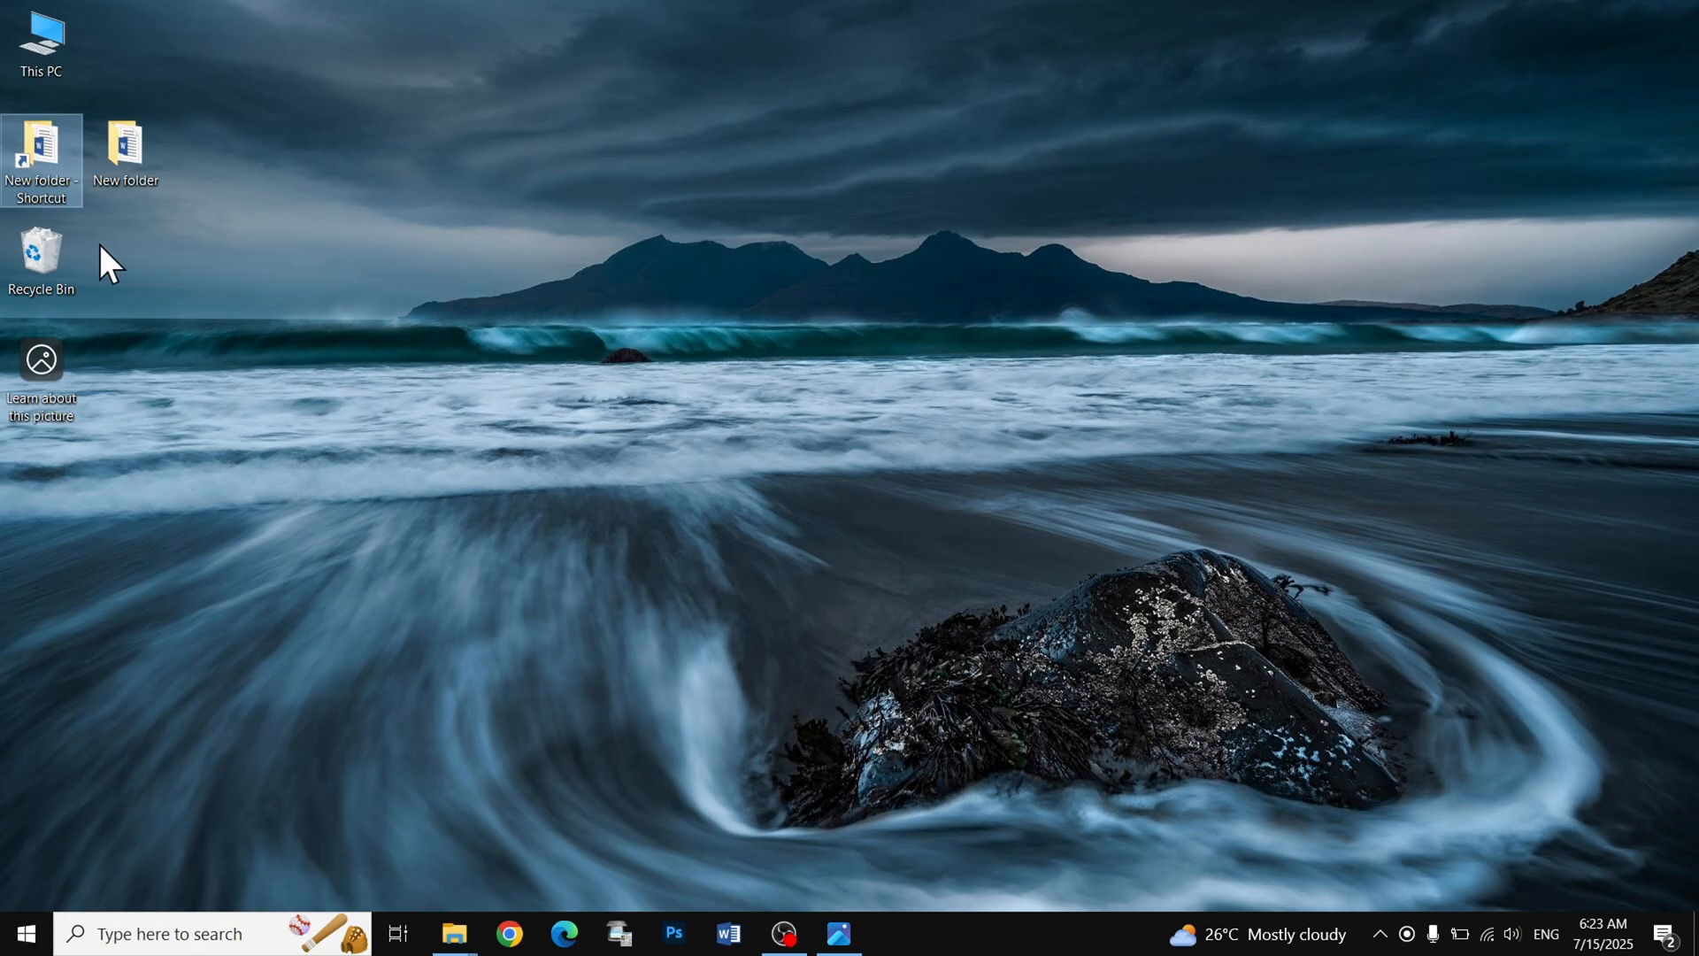
- Examine the commands available for the Word document "file nam" in the desktop's New folder and close the folder
{"action": "double_click", "coordinate": [110, 152]}
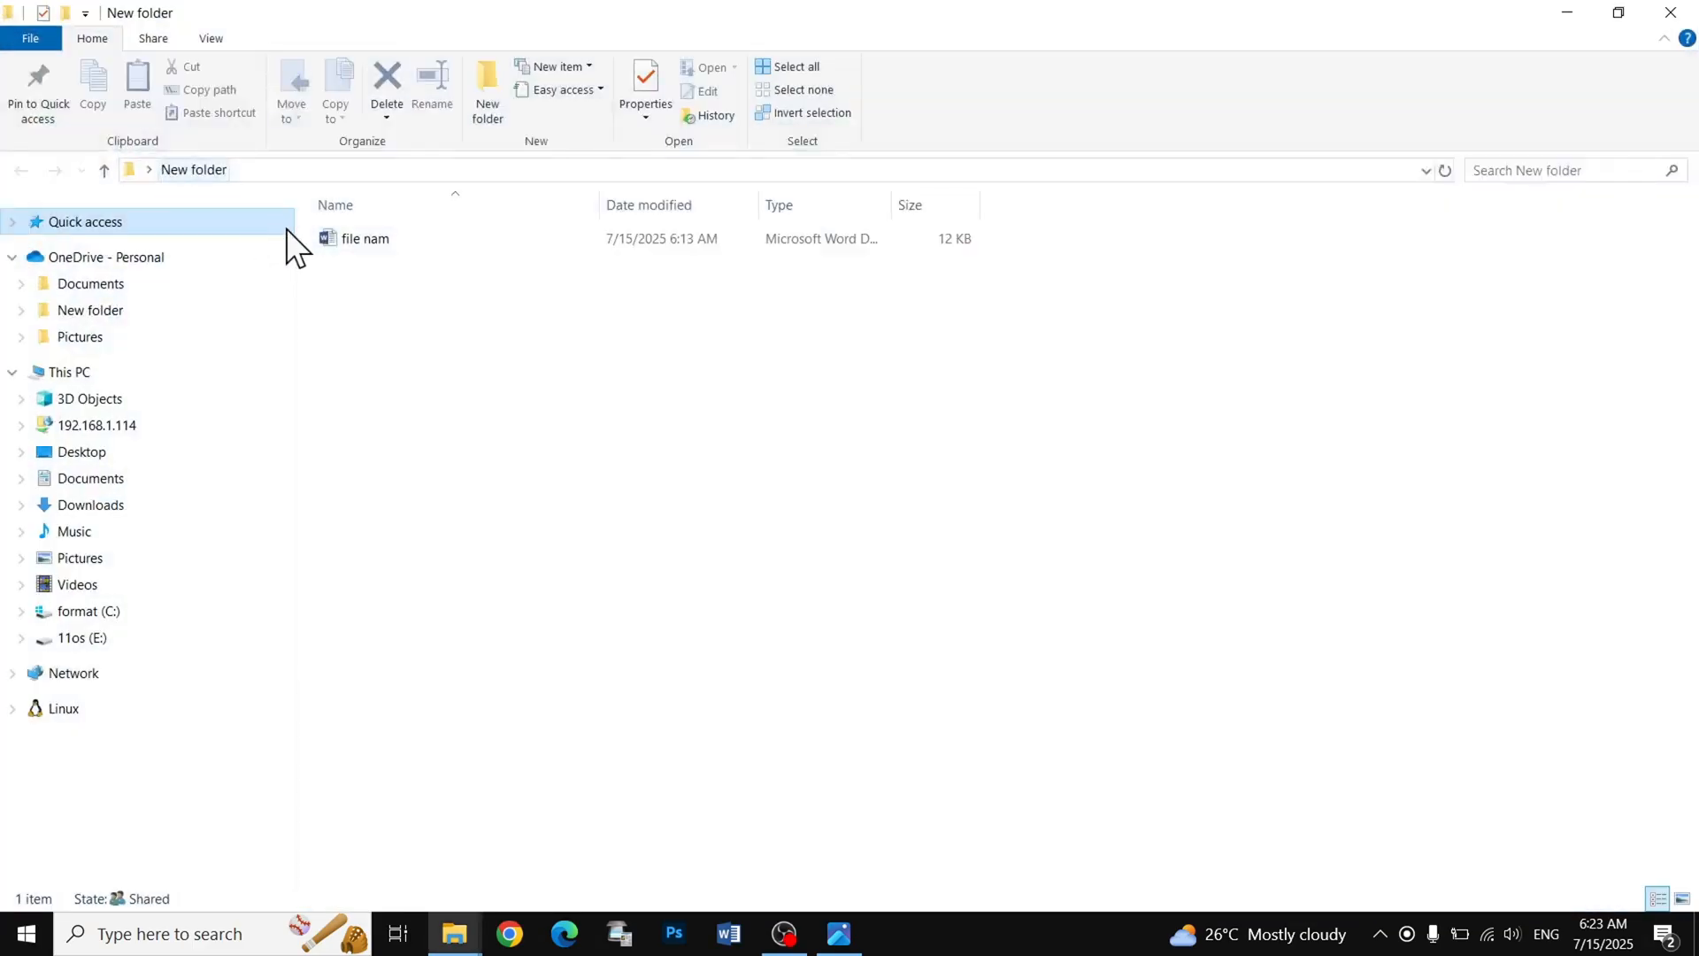
{"action": "left_click", "coordinate": [382, 239]}
{"action": "right_click", "coordinate": [389, 237]}
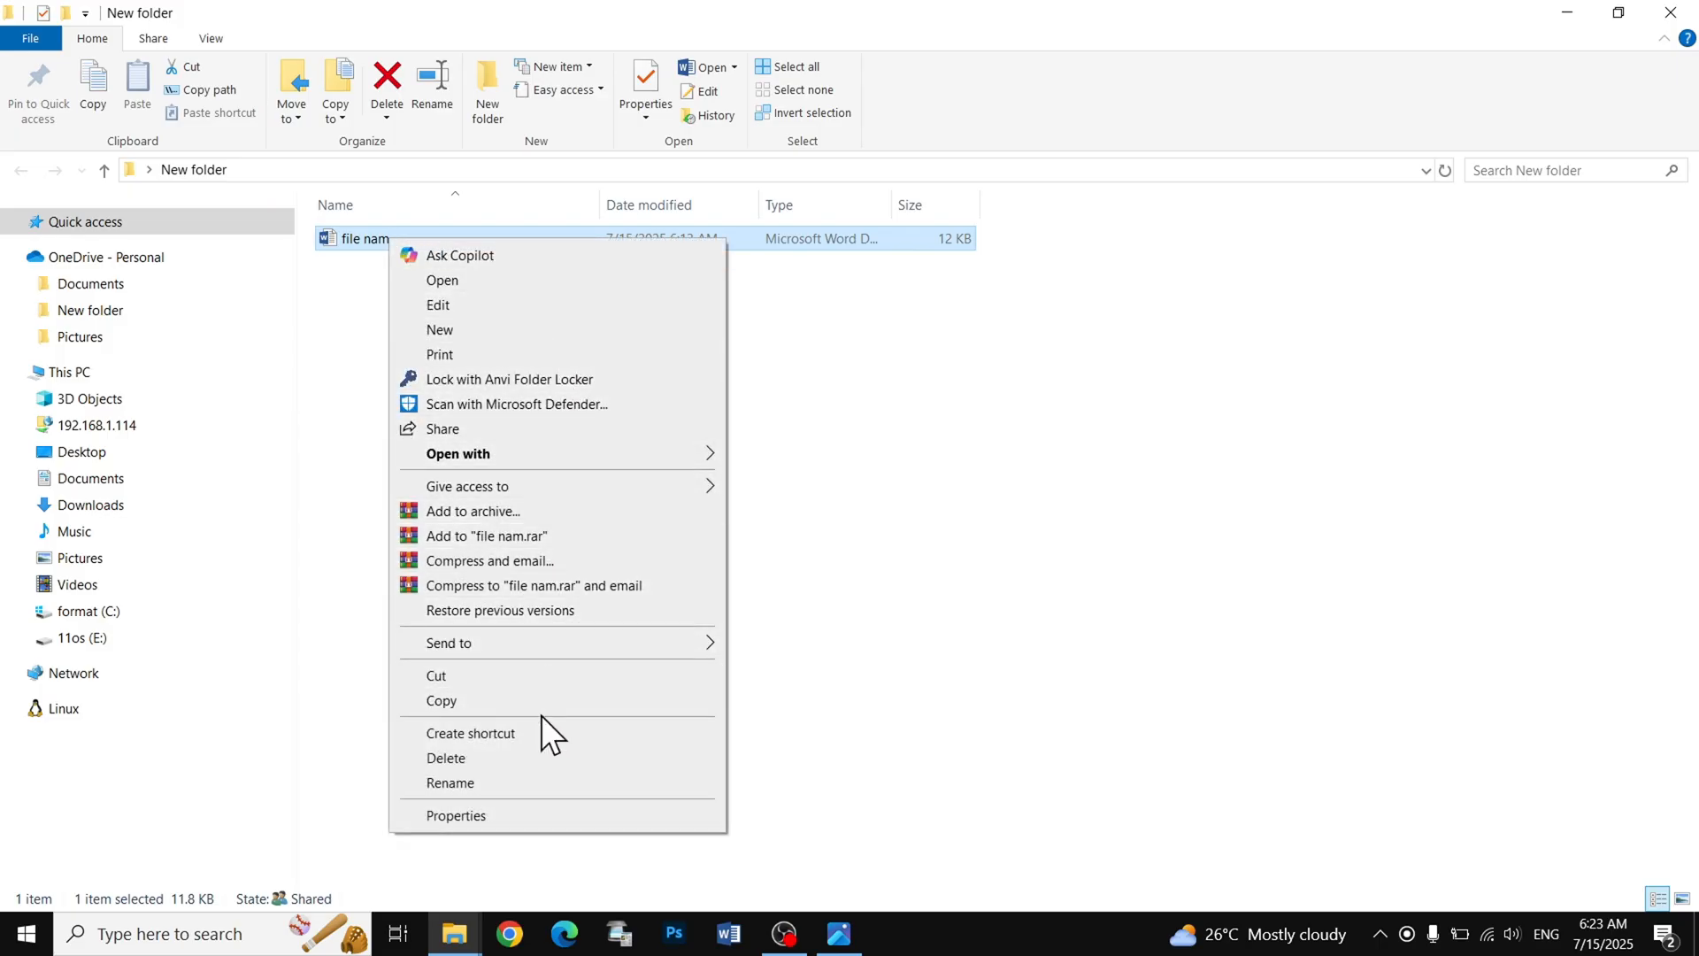
{"action": "left_click", "coordinate": [602, 280]}
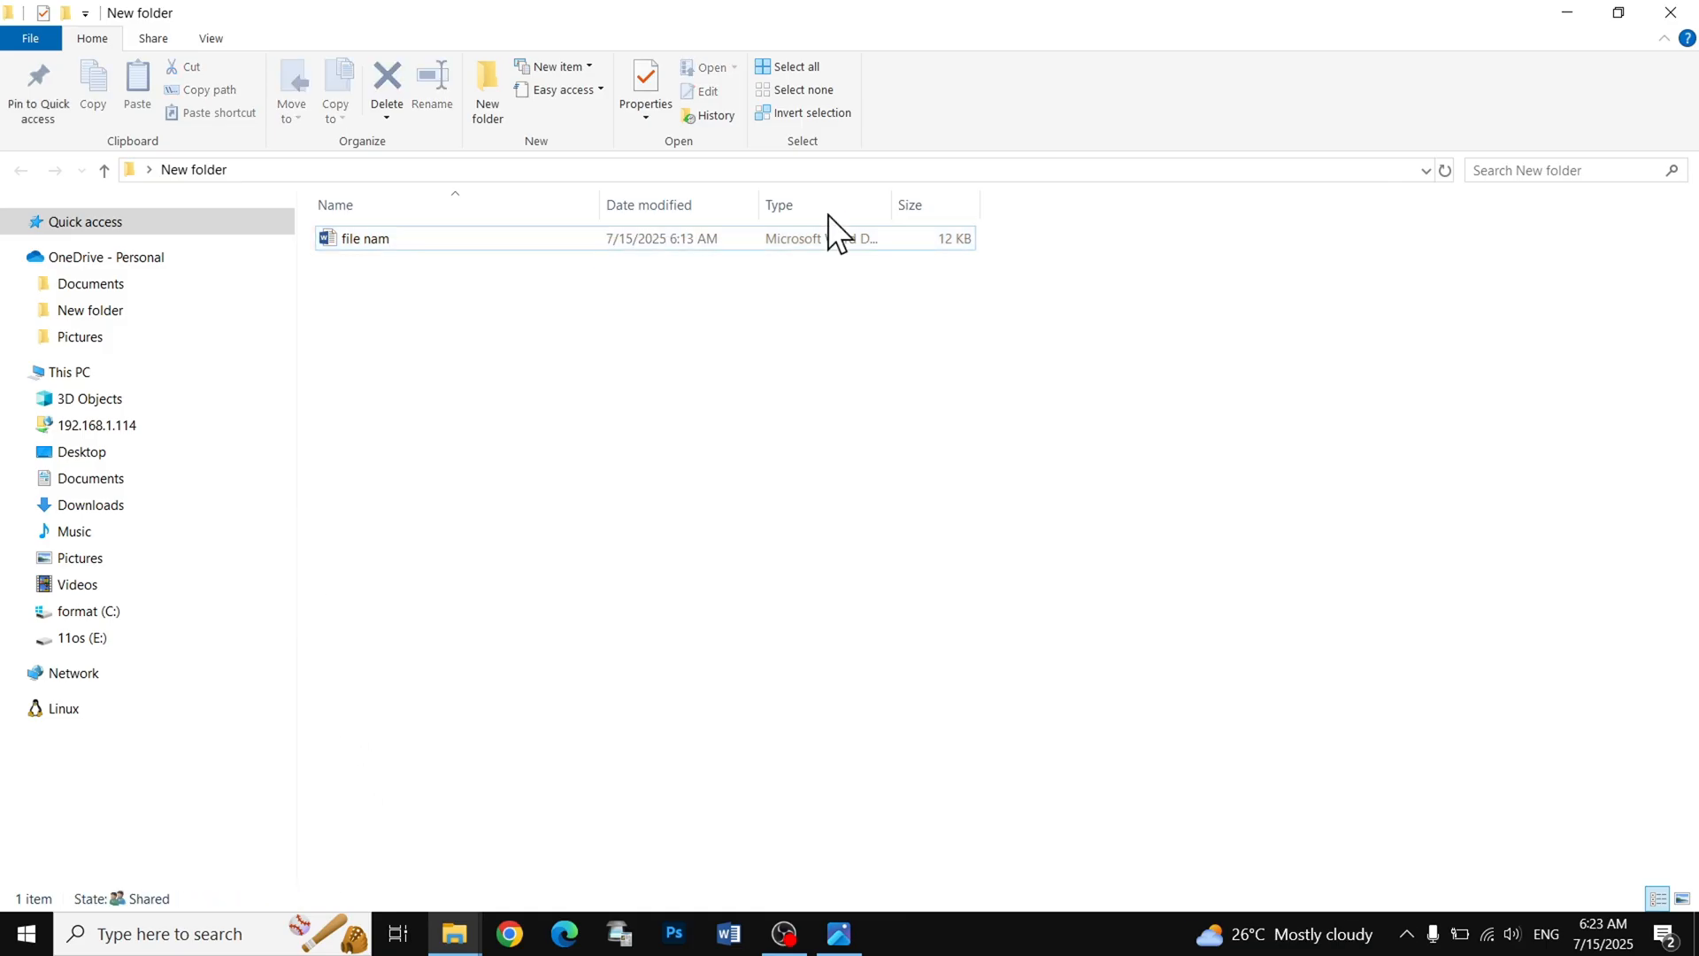
{"action": "left_click", "coordinate": [1670, 12]}
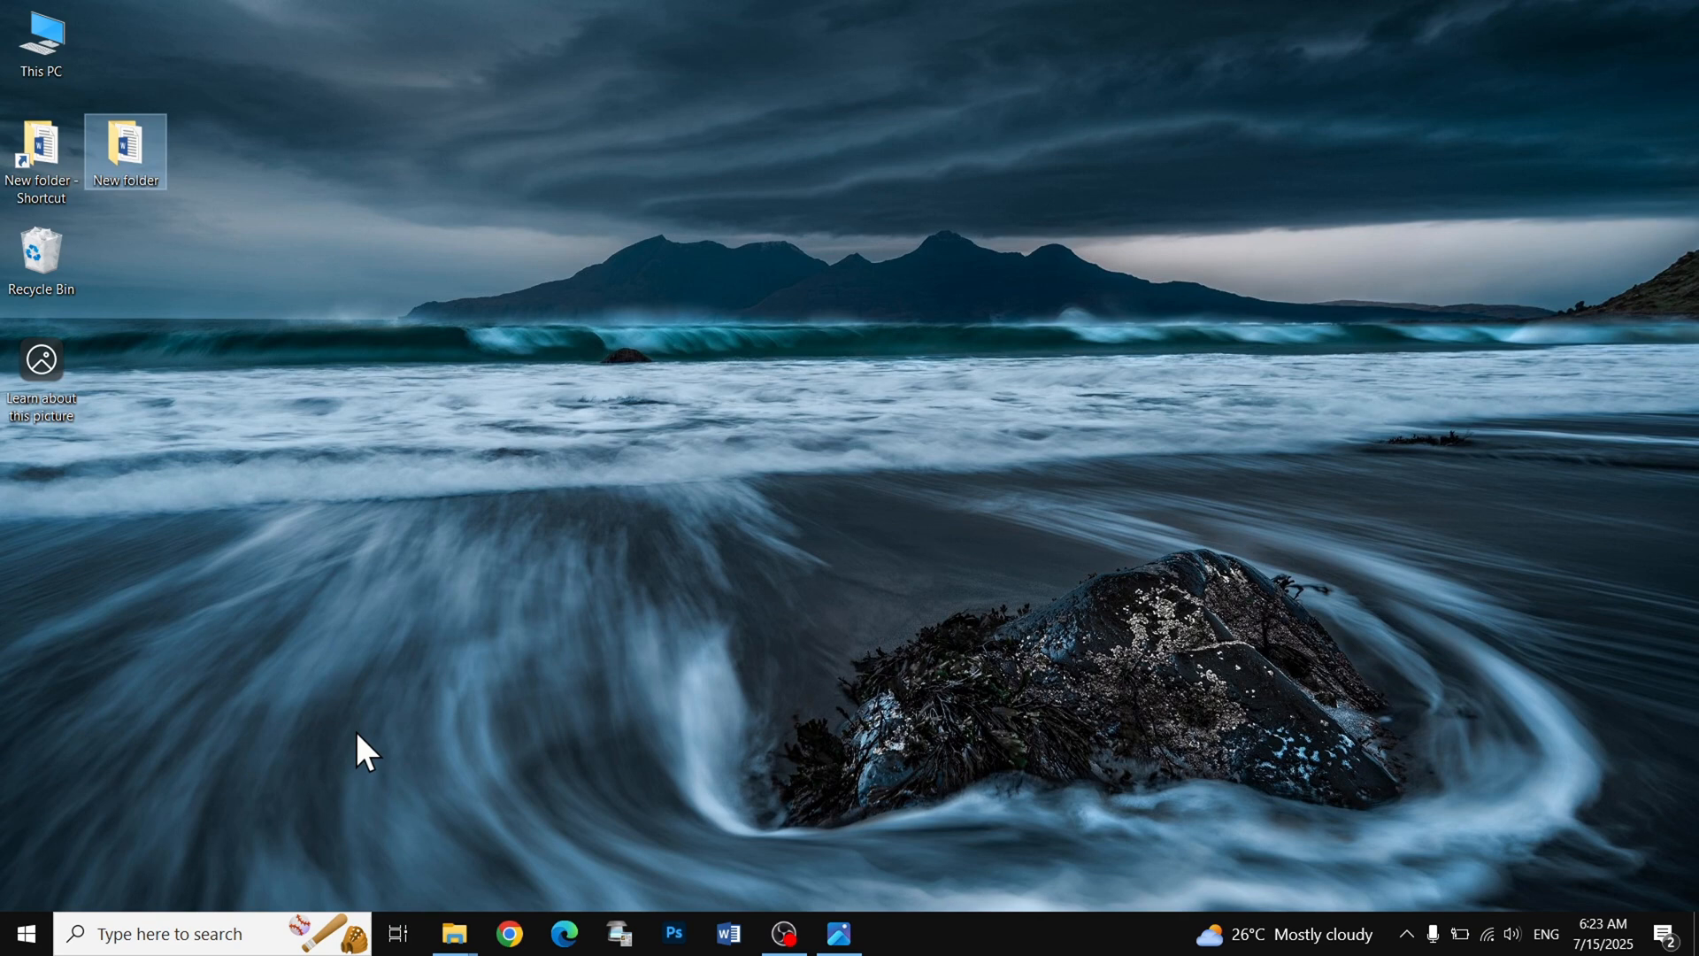
- Run gpedit.msc to open the Local Group Policy Editor and widen its policy tree
{"action": "key", "text": "super+r"}
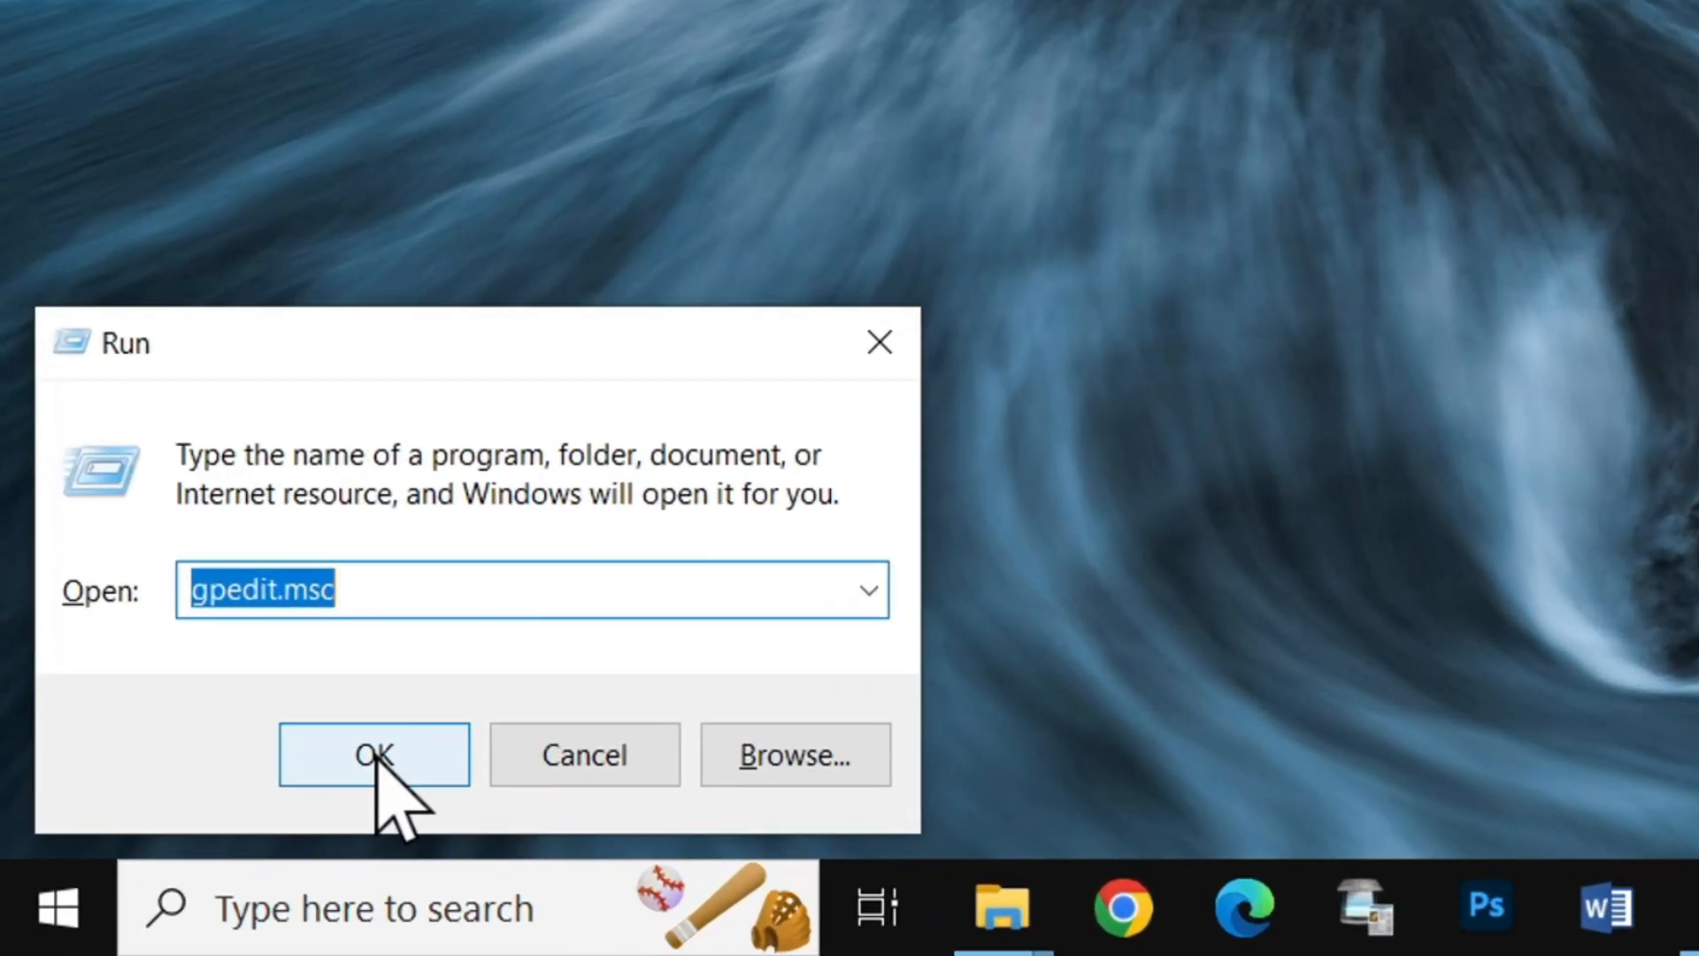
{"action": "left_click", "coordinate": [376, 753]}
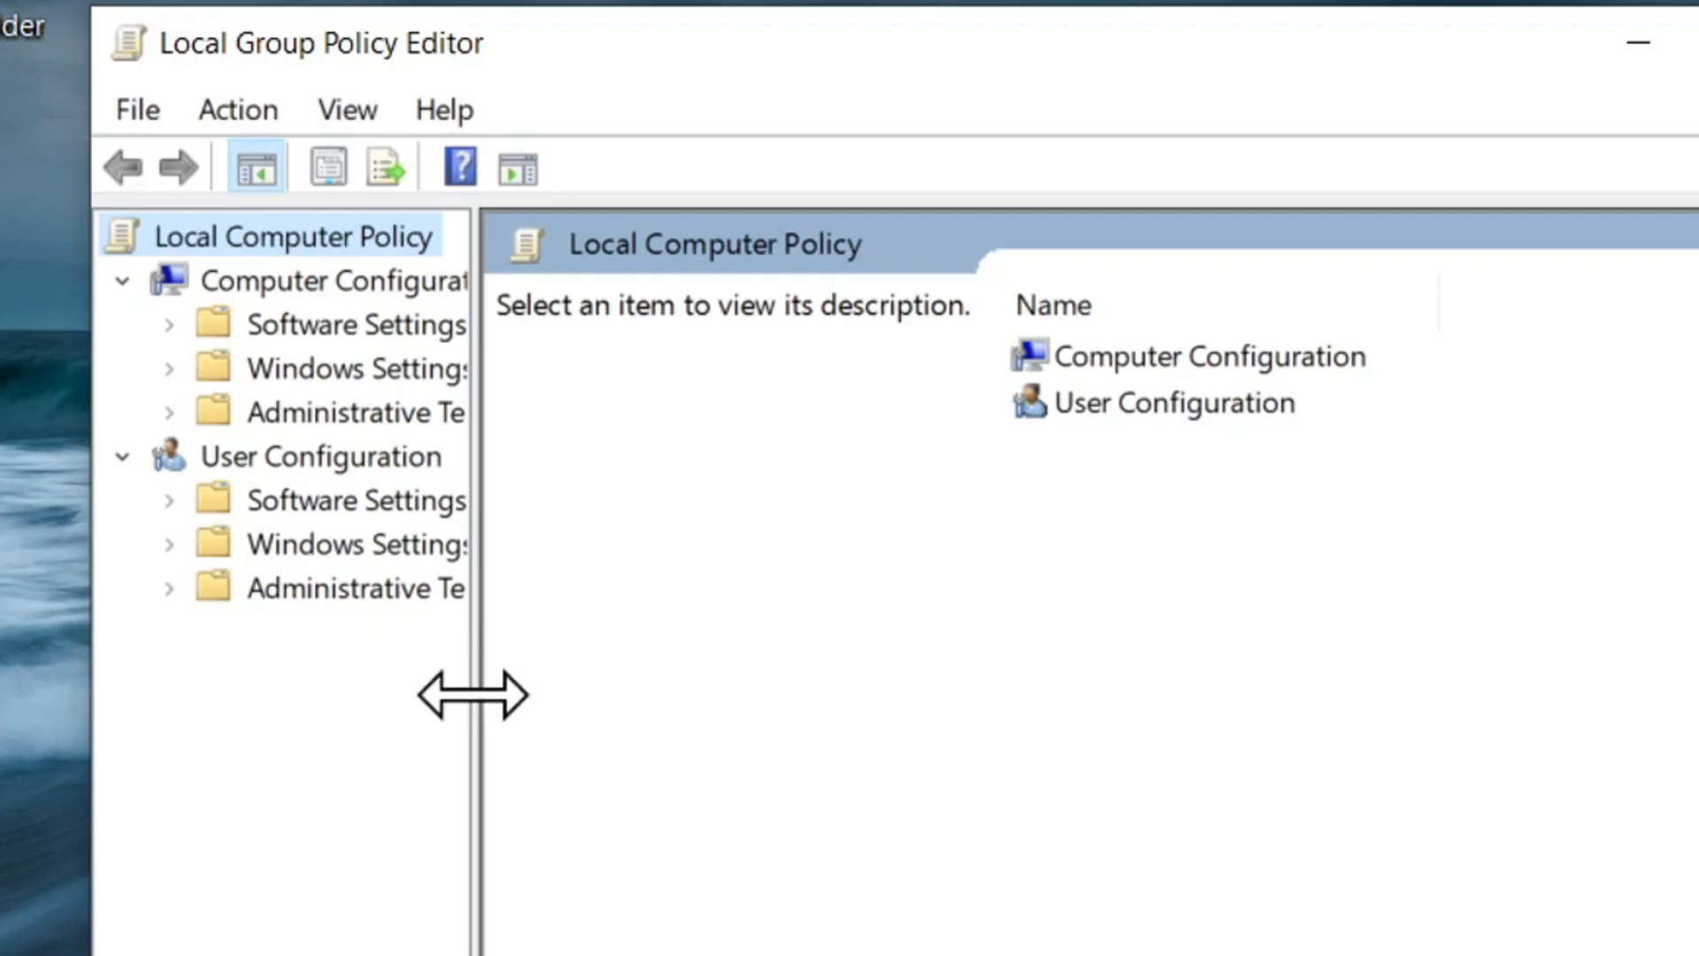
{"action": "left_click_drag", "start_coordinate": [473, 694], "coordinate": [1049, 740]}
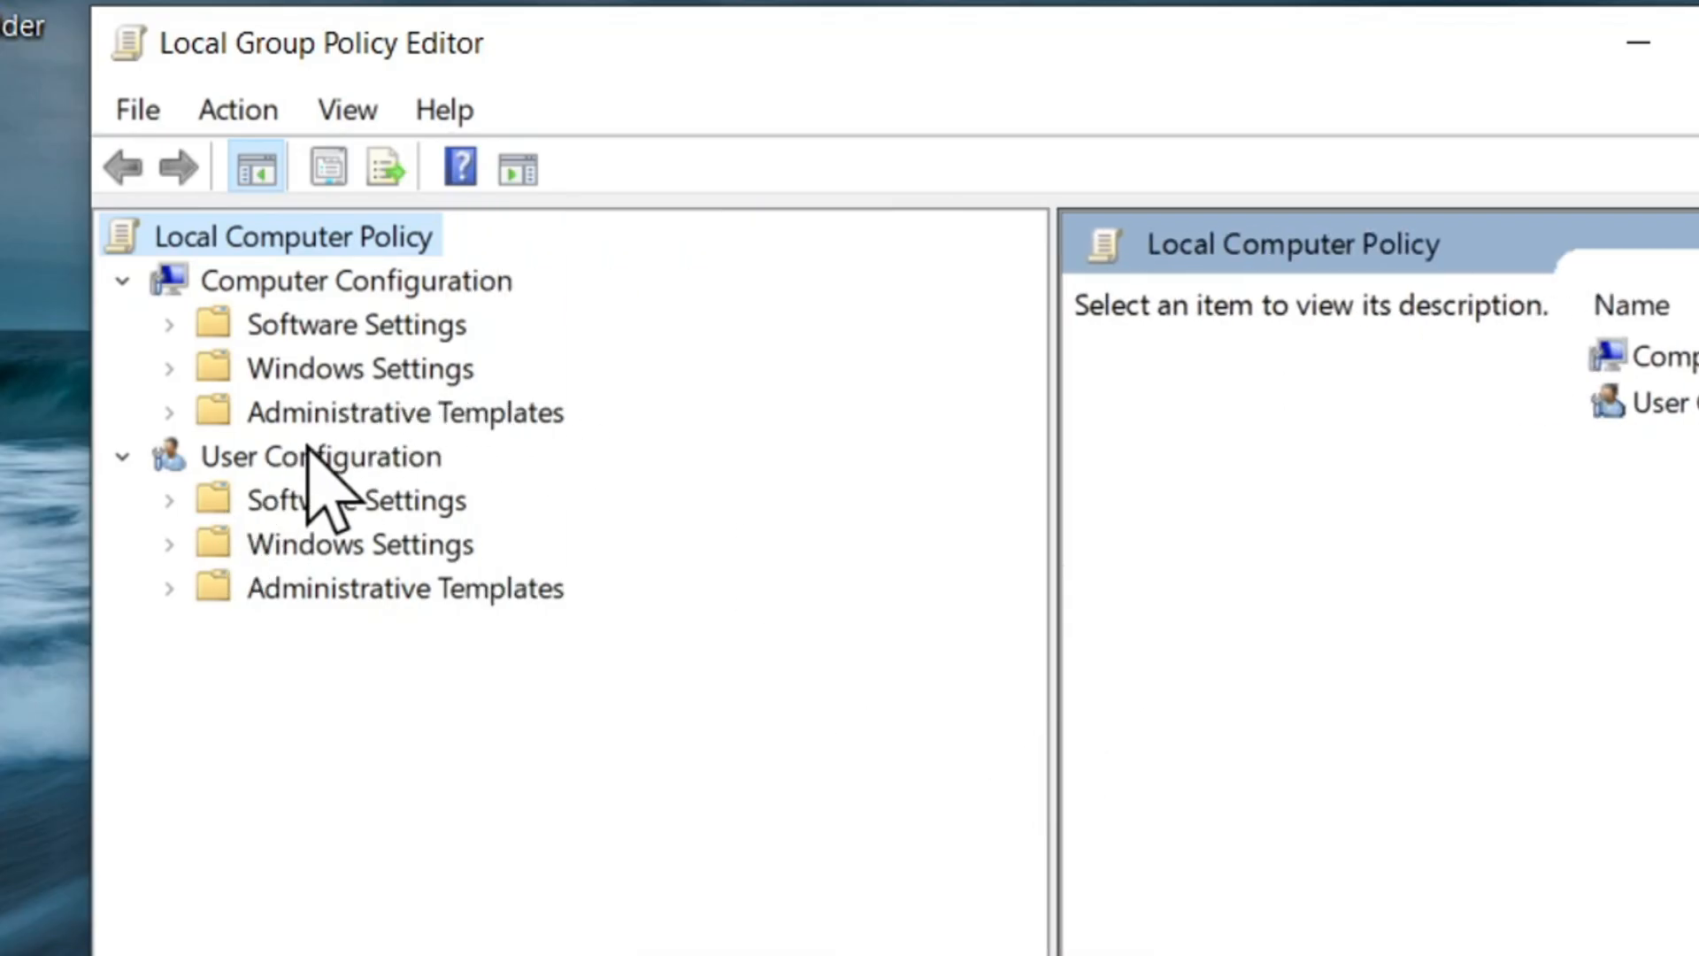
- Select the policy "Do not preserve zone information in file attachments" in Attachment Manager under the user configuration's Administrative Templates, Windows Components
{"action": "left_click", "coordinate": [363, 461]}
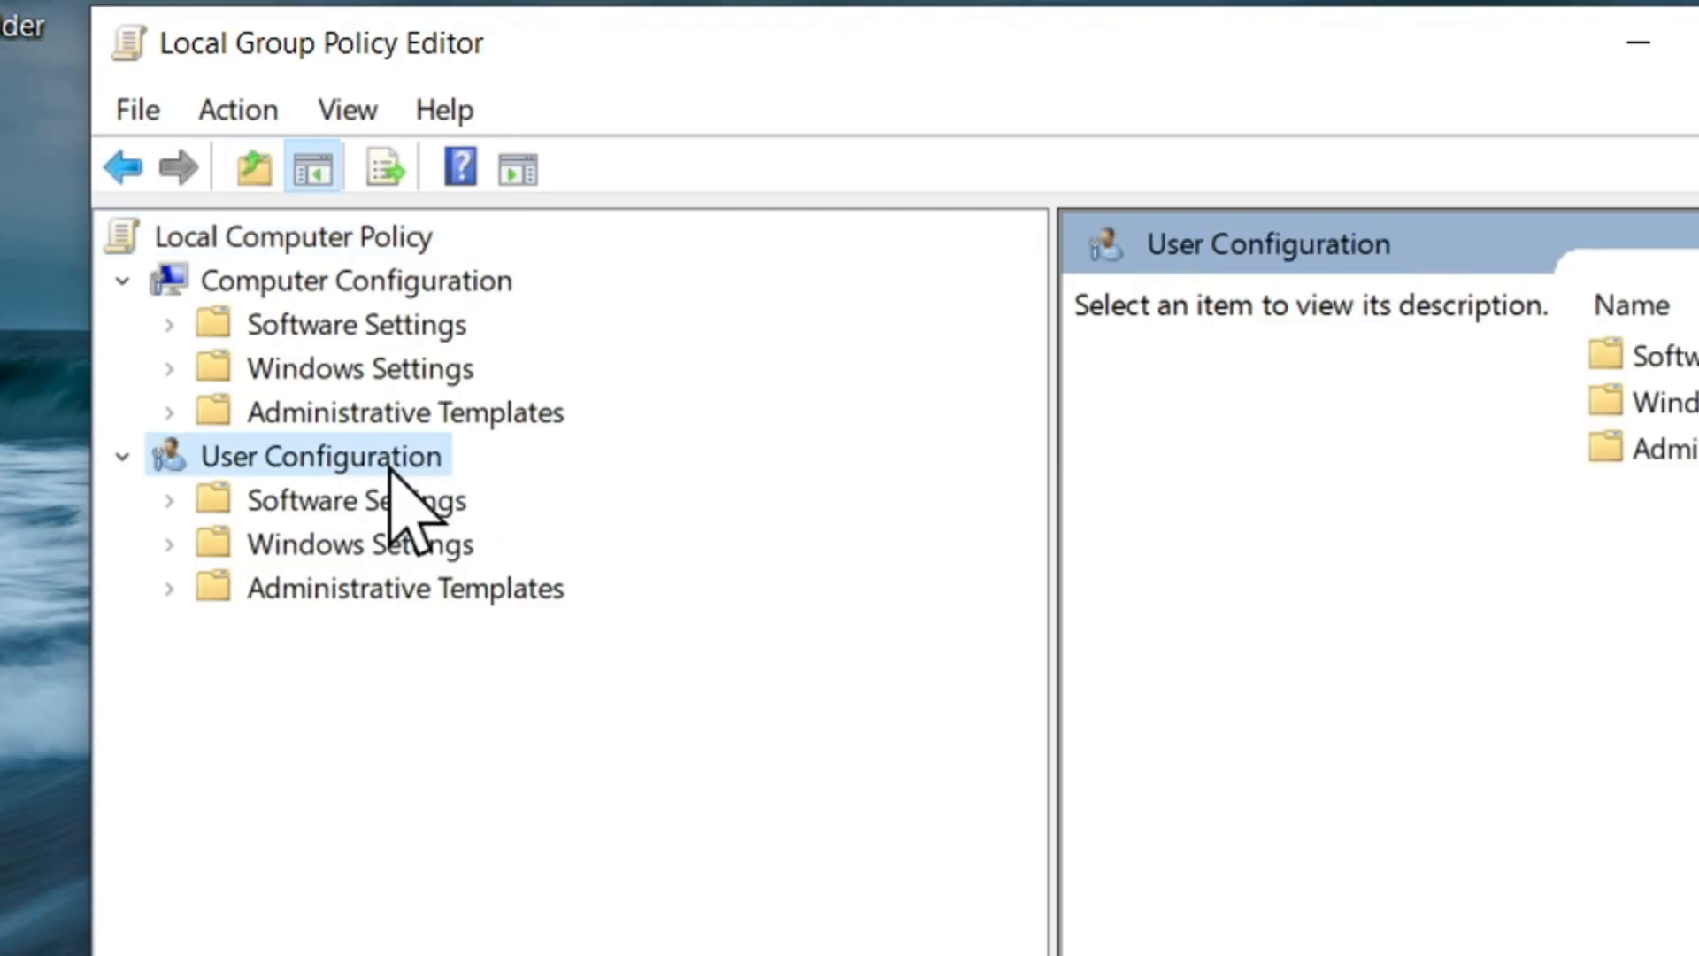
{"action": "double_click", "coordinate": [340, 601]}
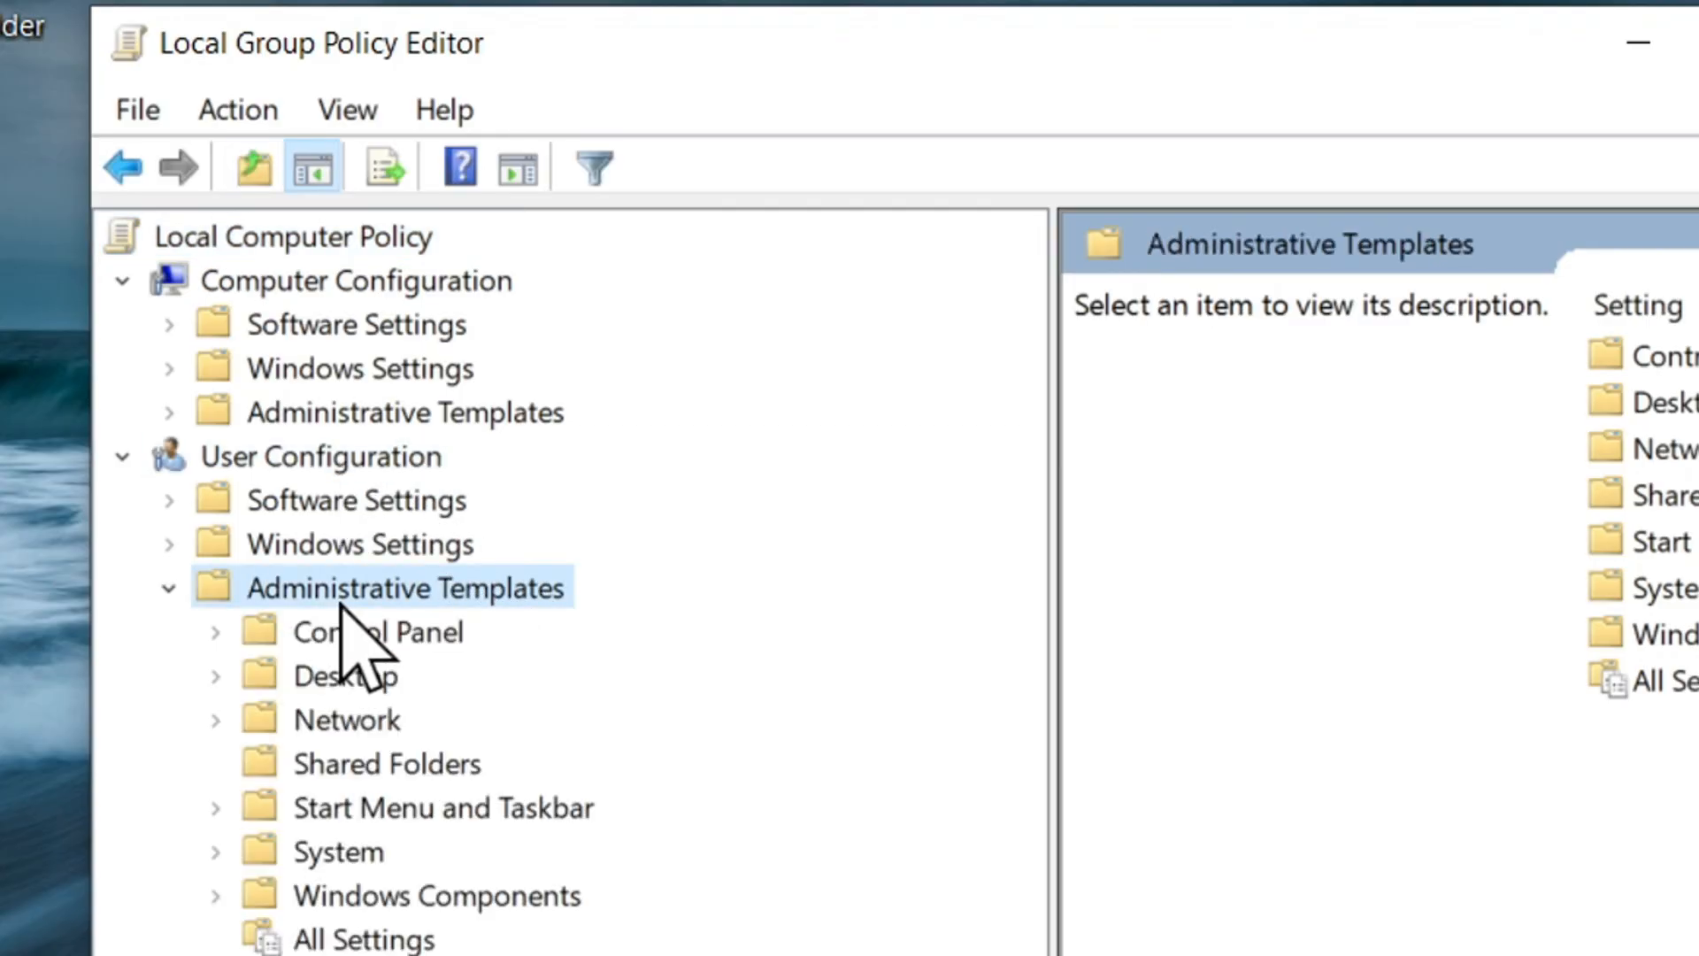
{"action": "left_click", "coordinate": [425, 904]}
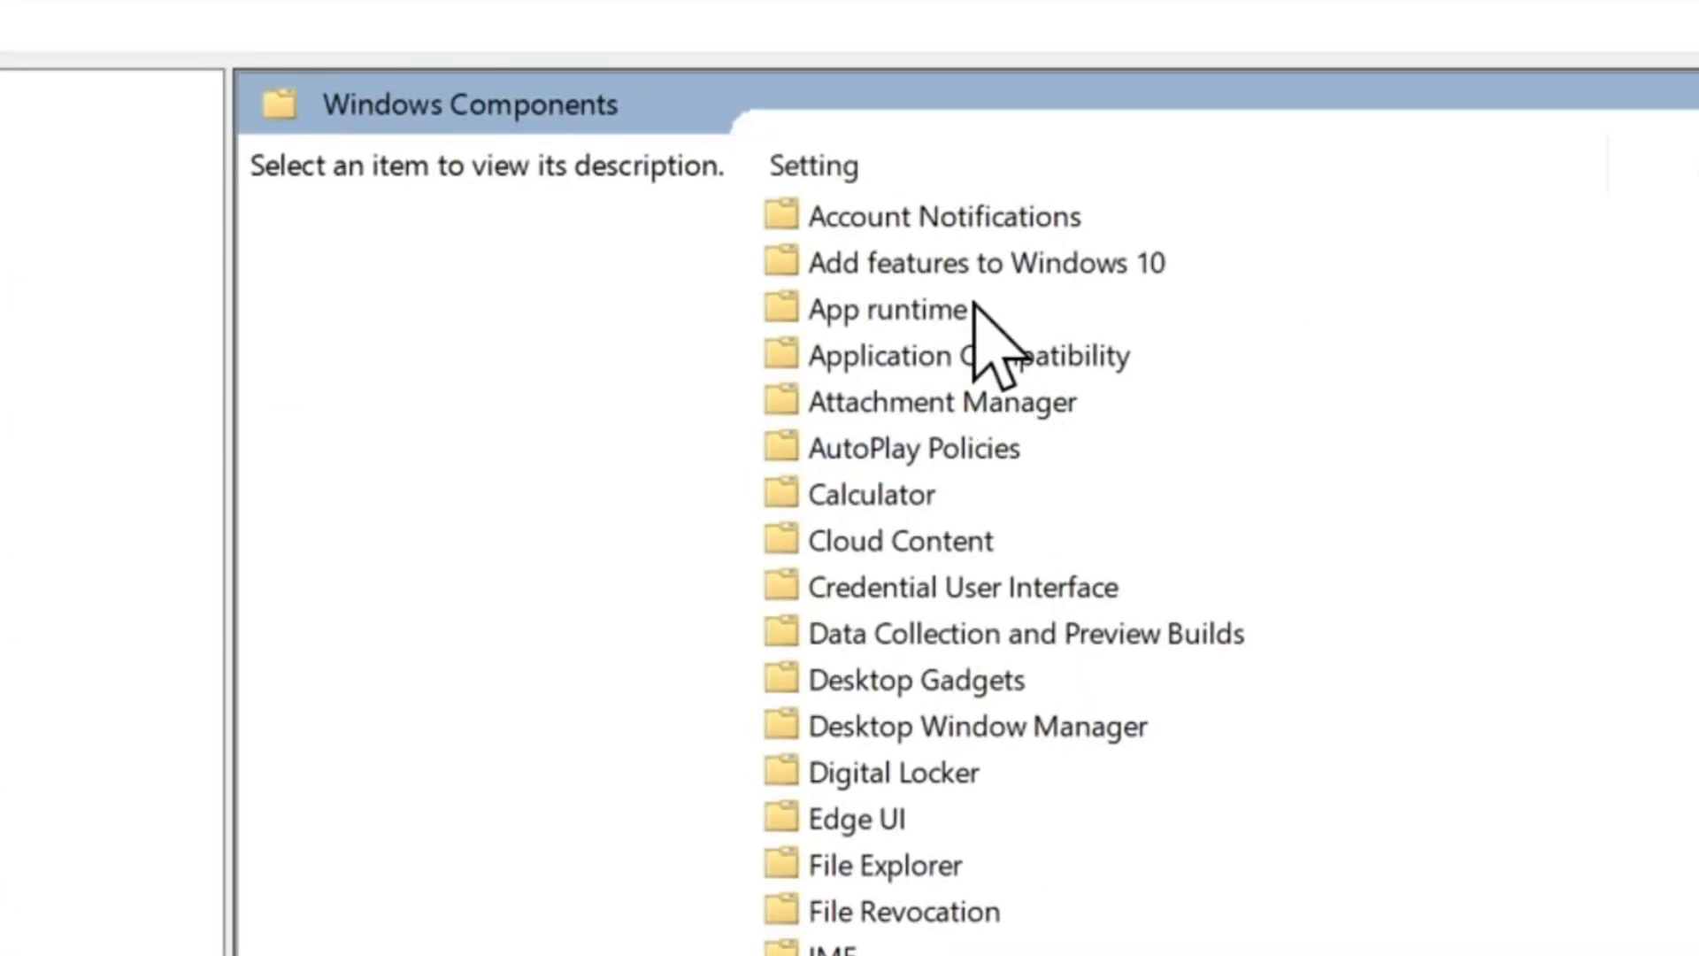
{"action": "left_click", "coordinate": [933, 396]}
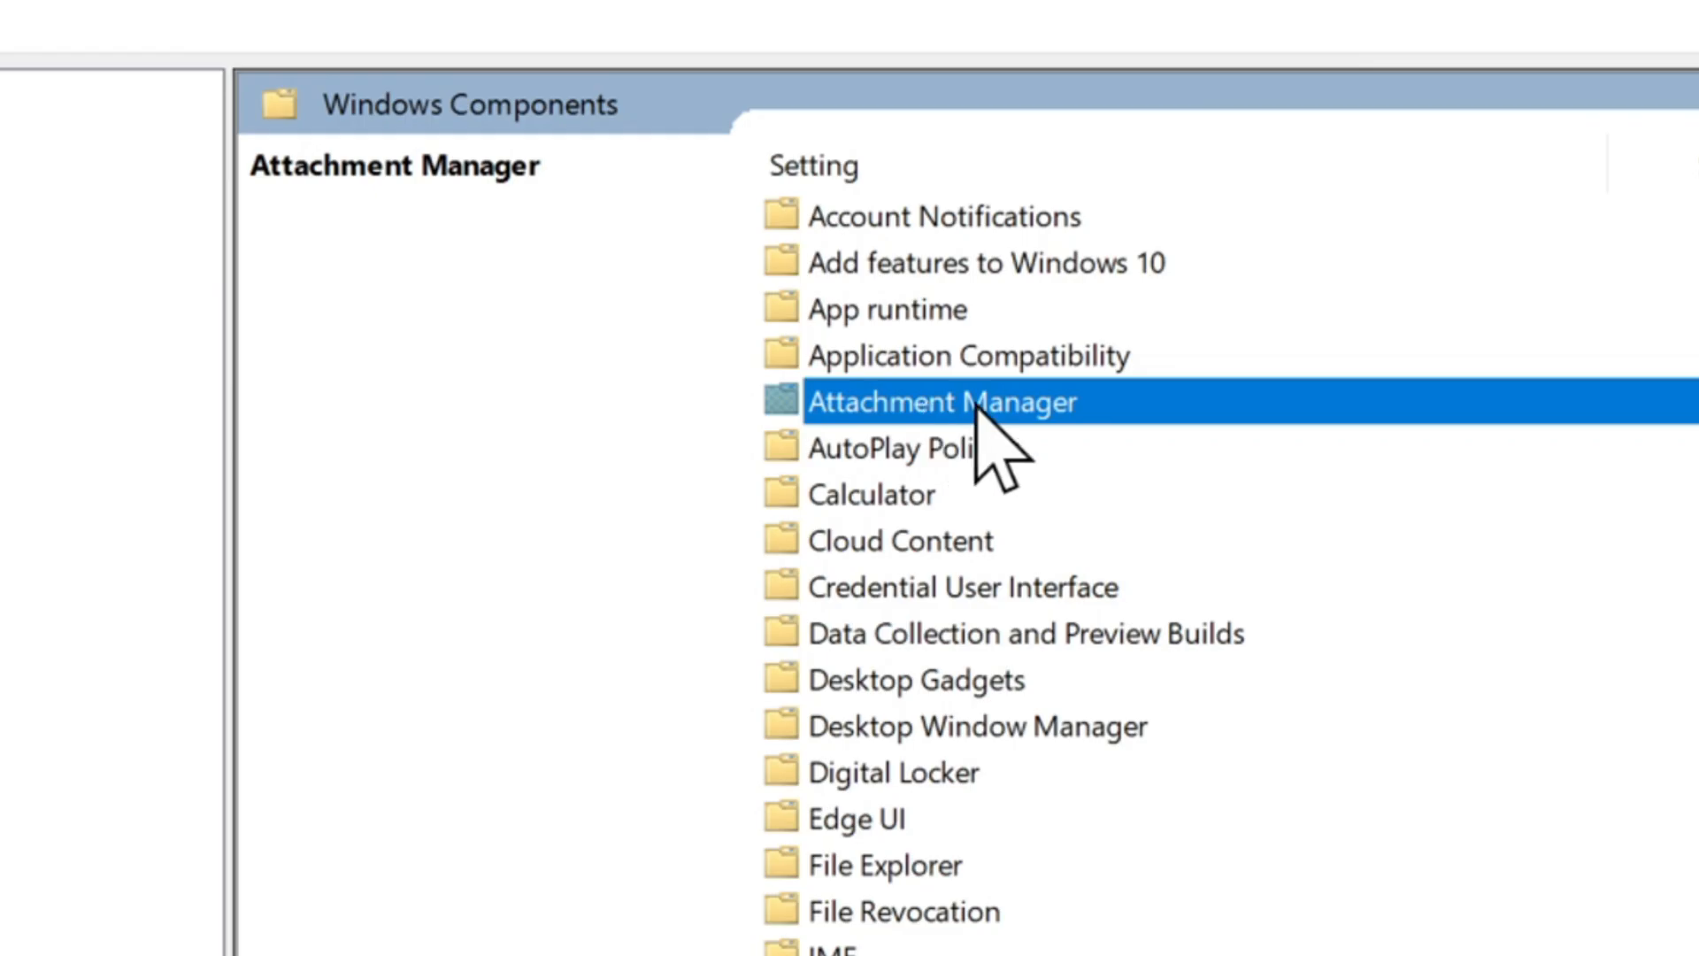
{"action": "double_click", "coordinate": [978, 405]}
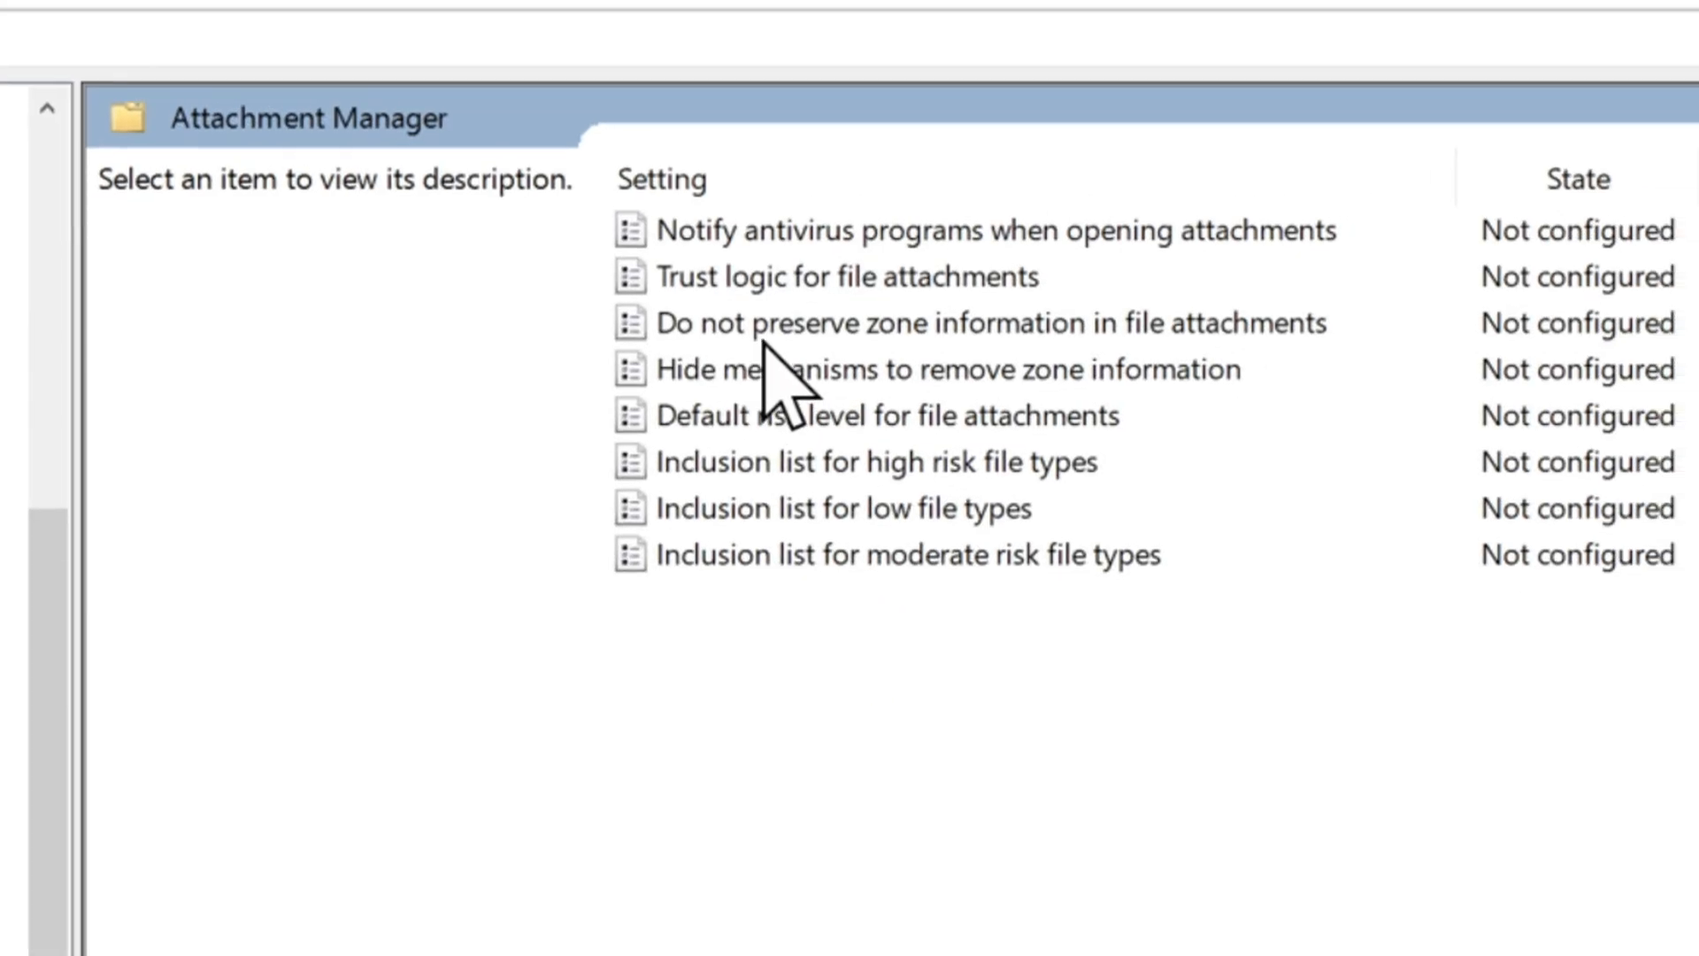
{"action": "left_click", "coordinate": [762, 341]}
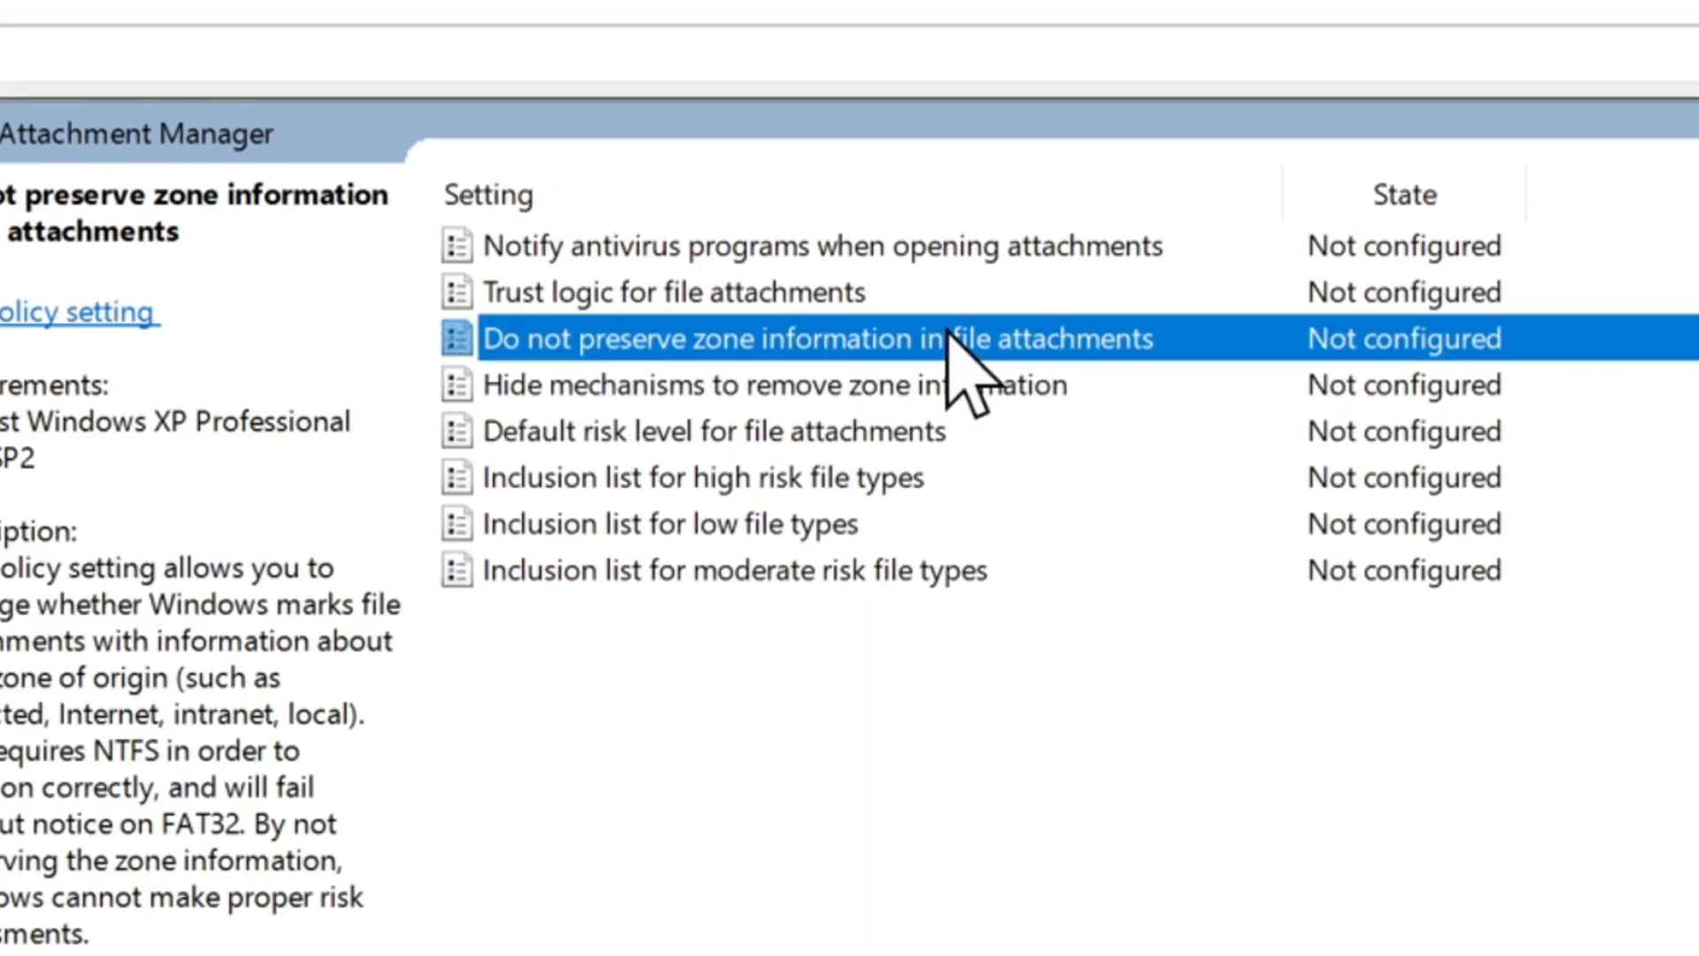